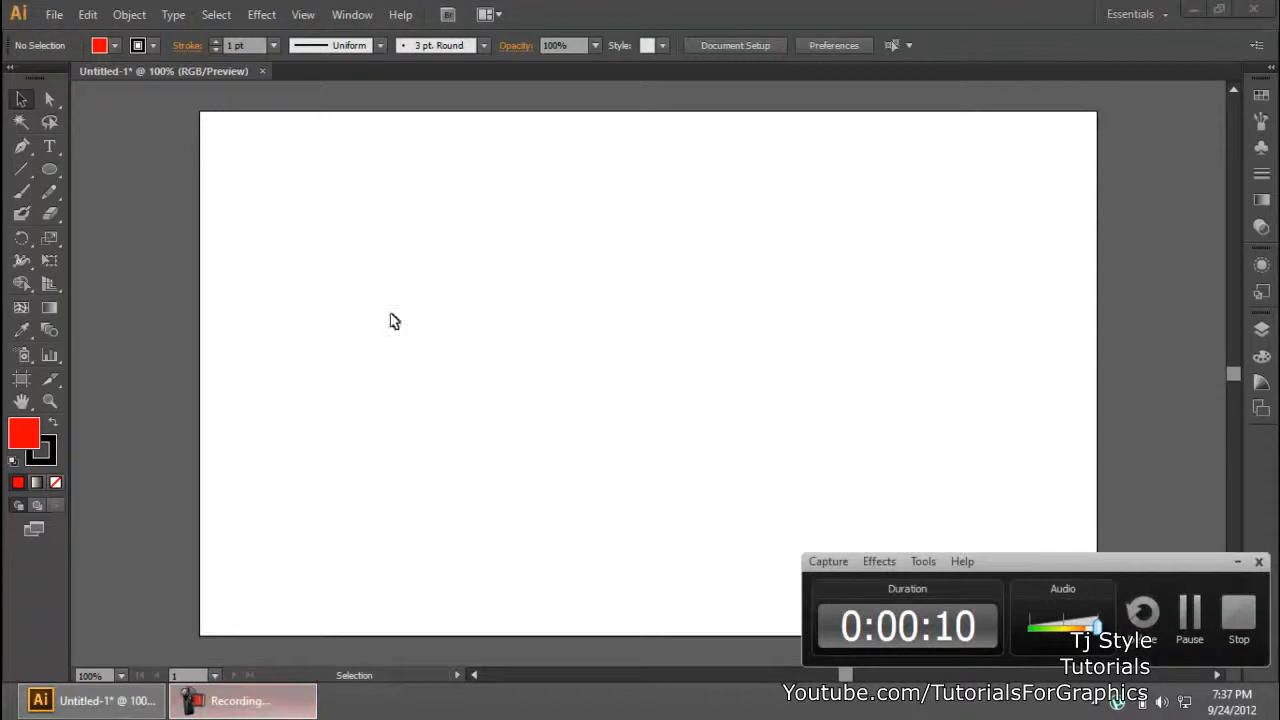
Step: Draw a large perfect circle with the Ellipse tool, outward from the center of the artboard
click(1236, 562)
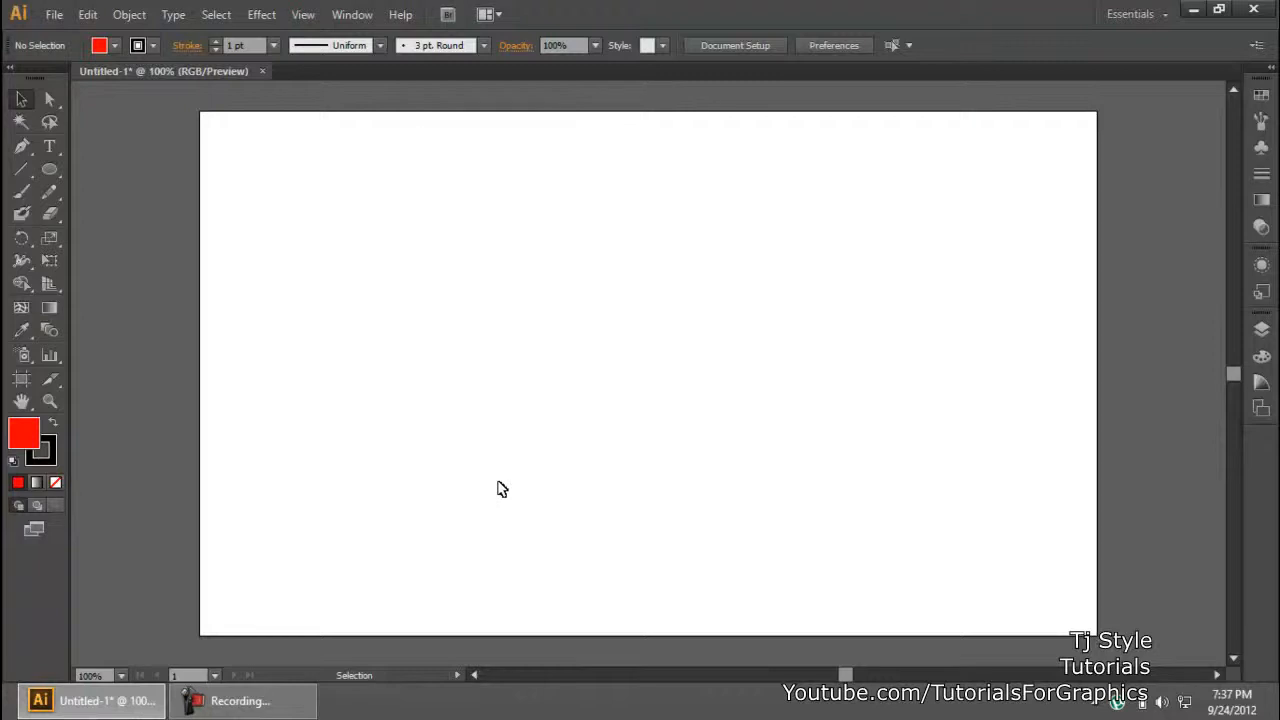
key(l)
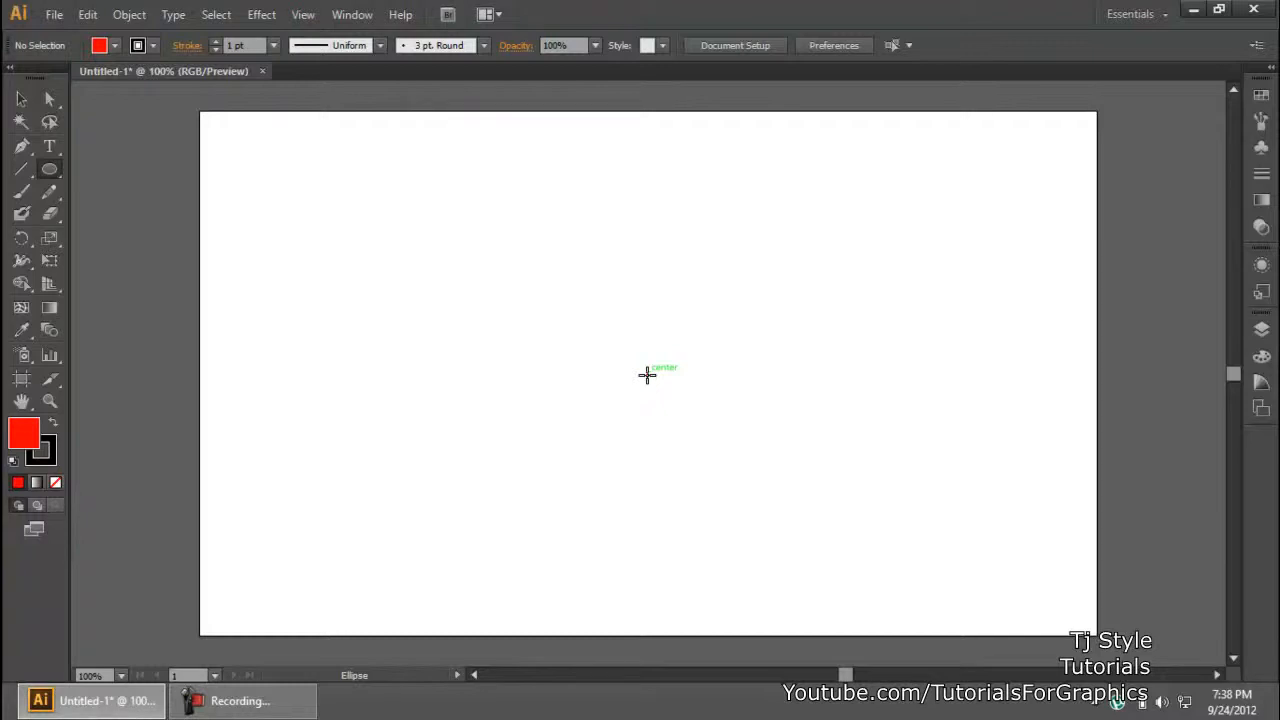
drag(647, 375, 832, 268)
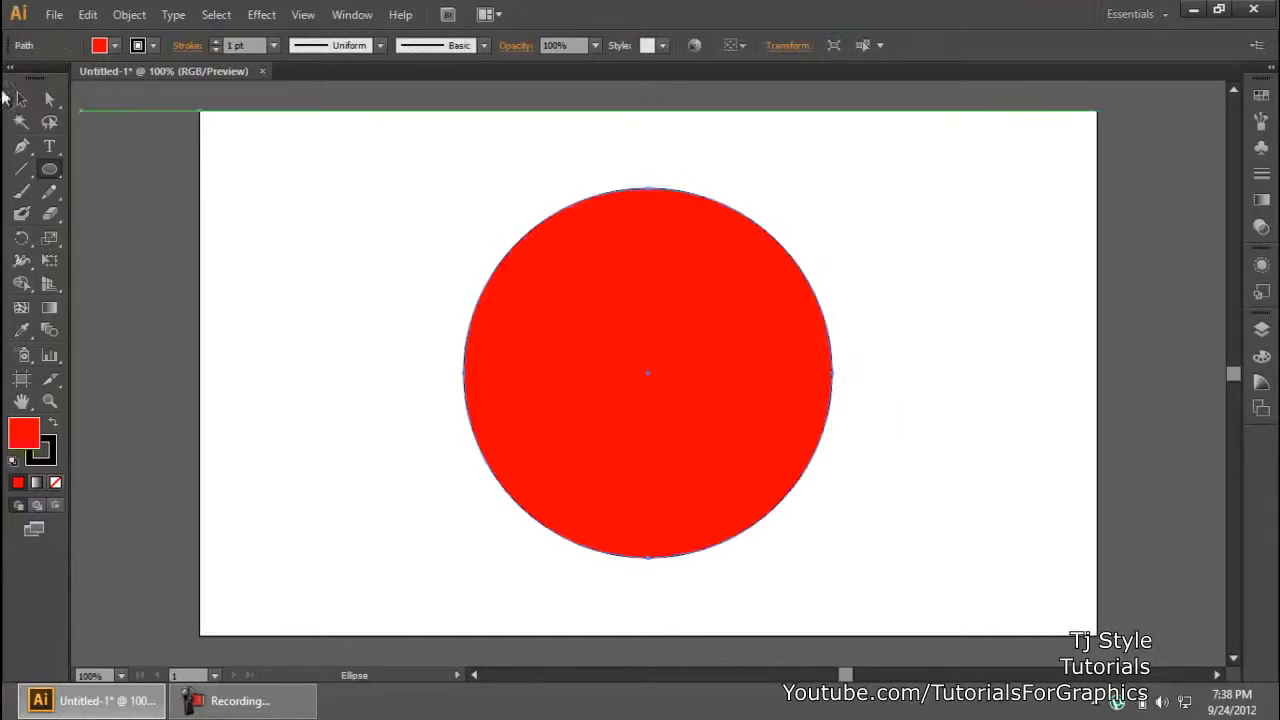
key(v)
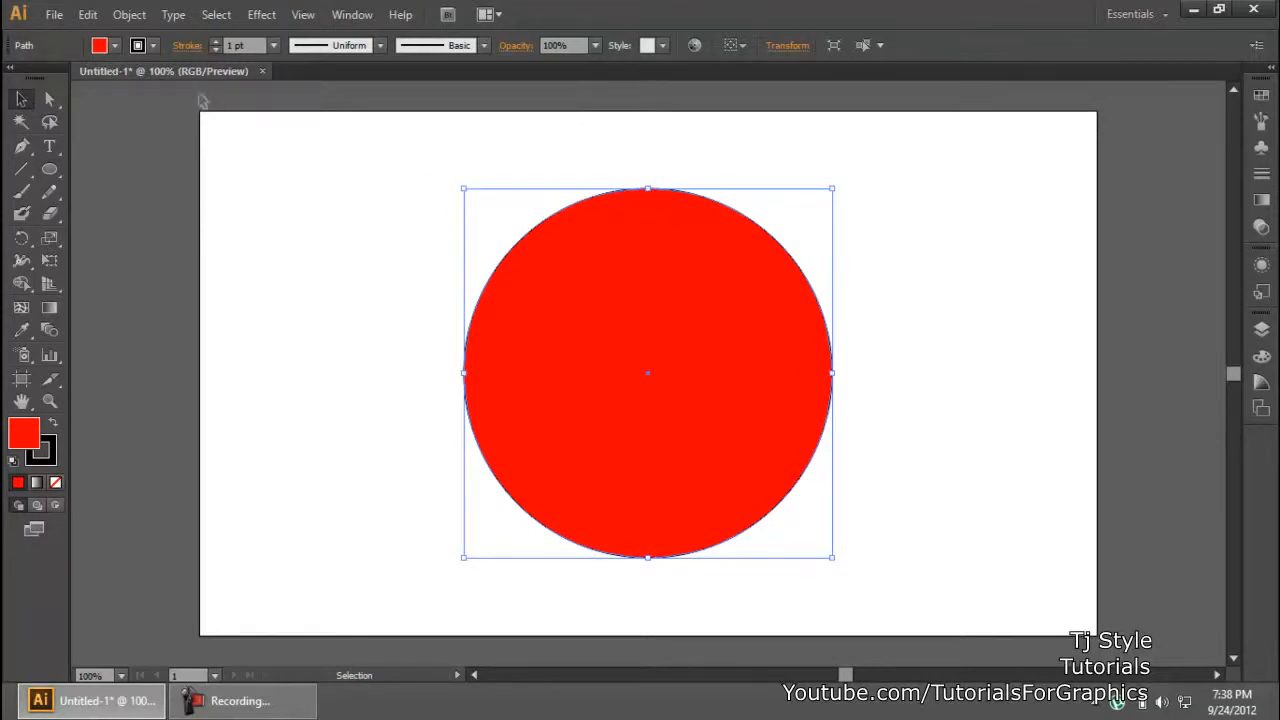
Step: Change the circle's fill to white
click(240, 701)
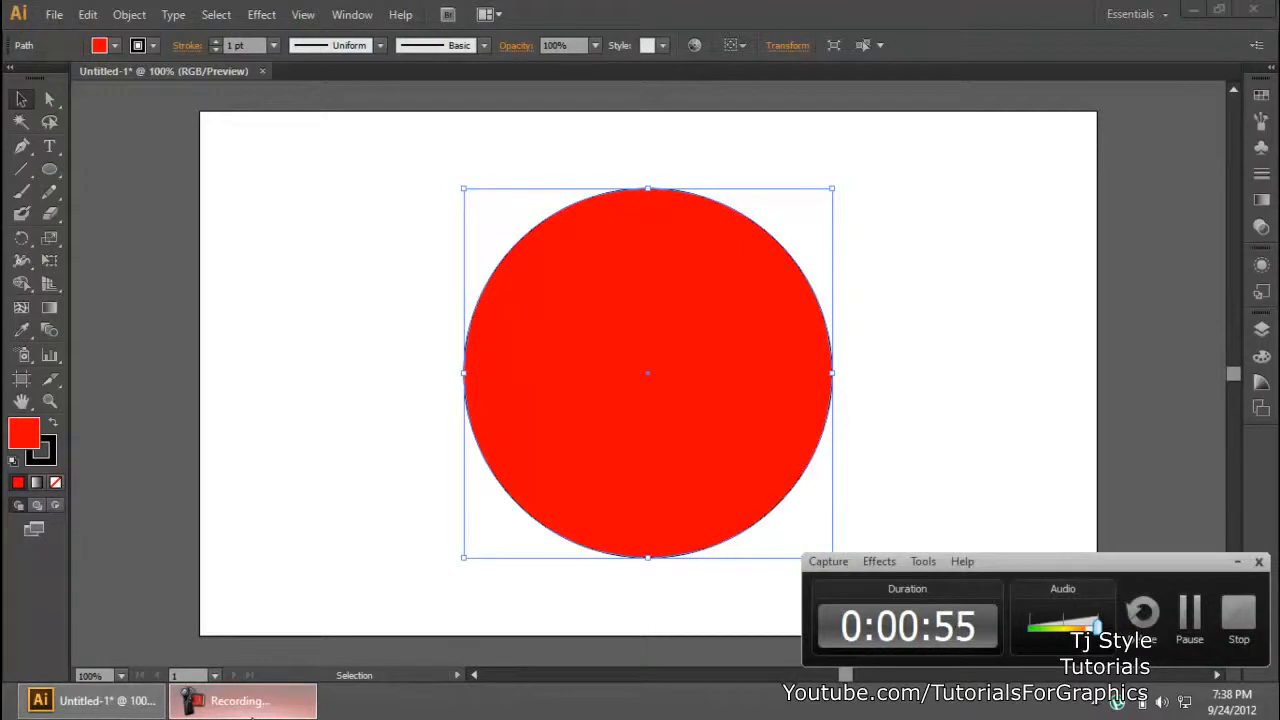
click(252, 712)
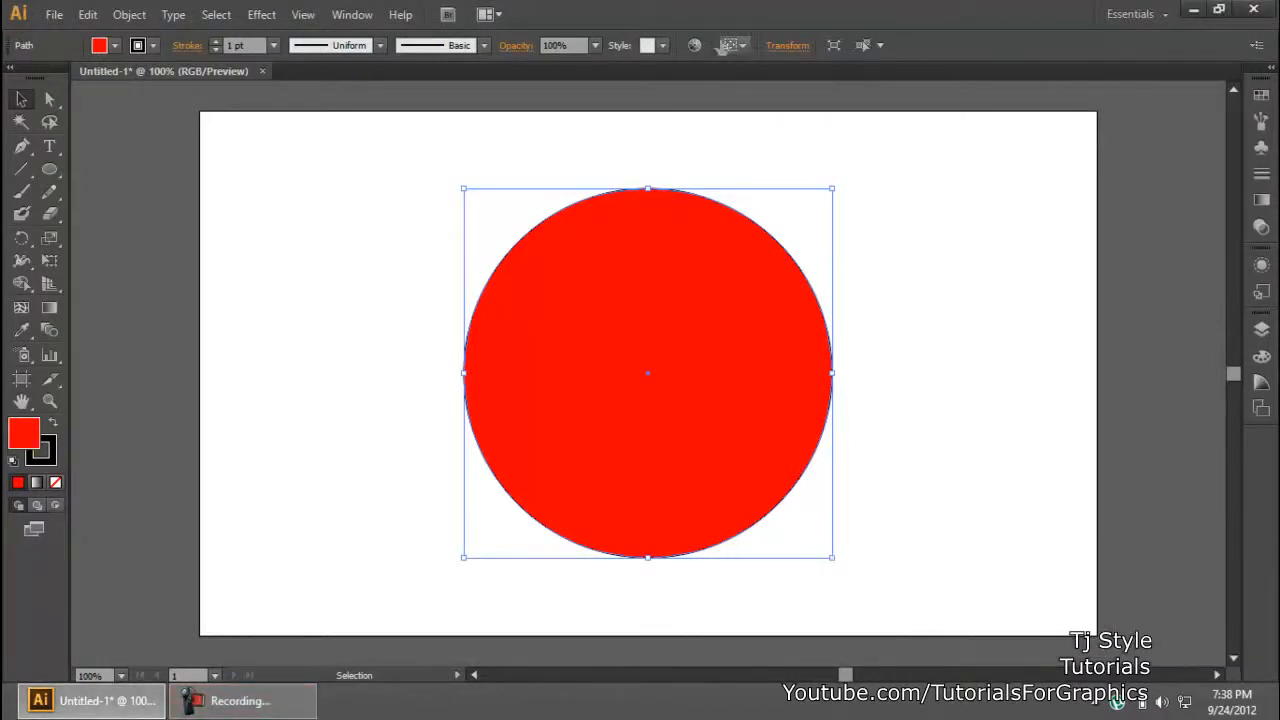
click(115, 45)
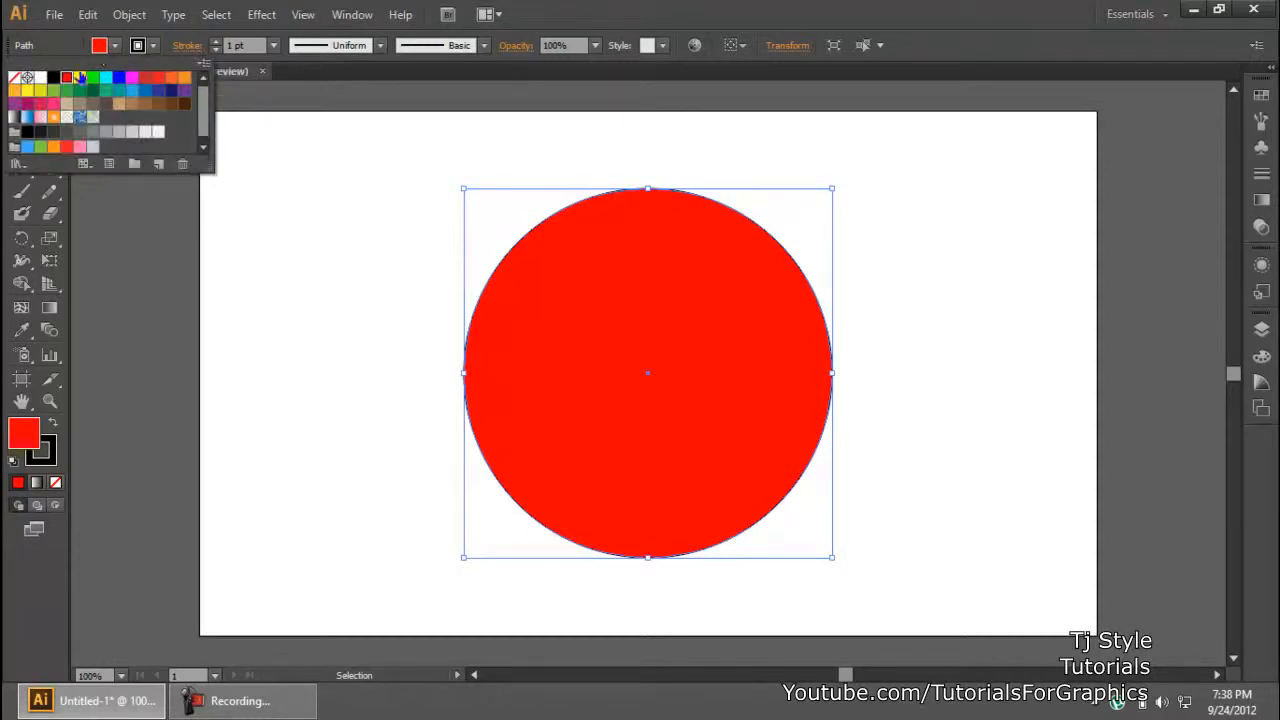
click(44, 80)
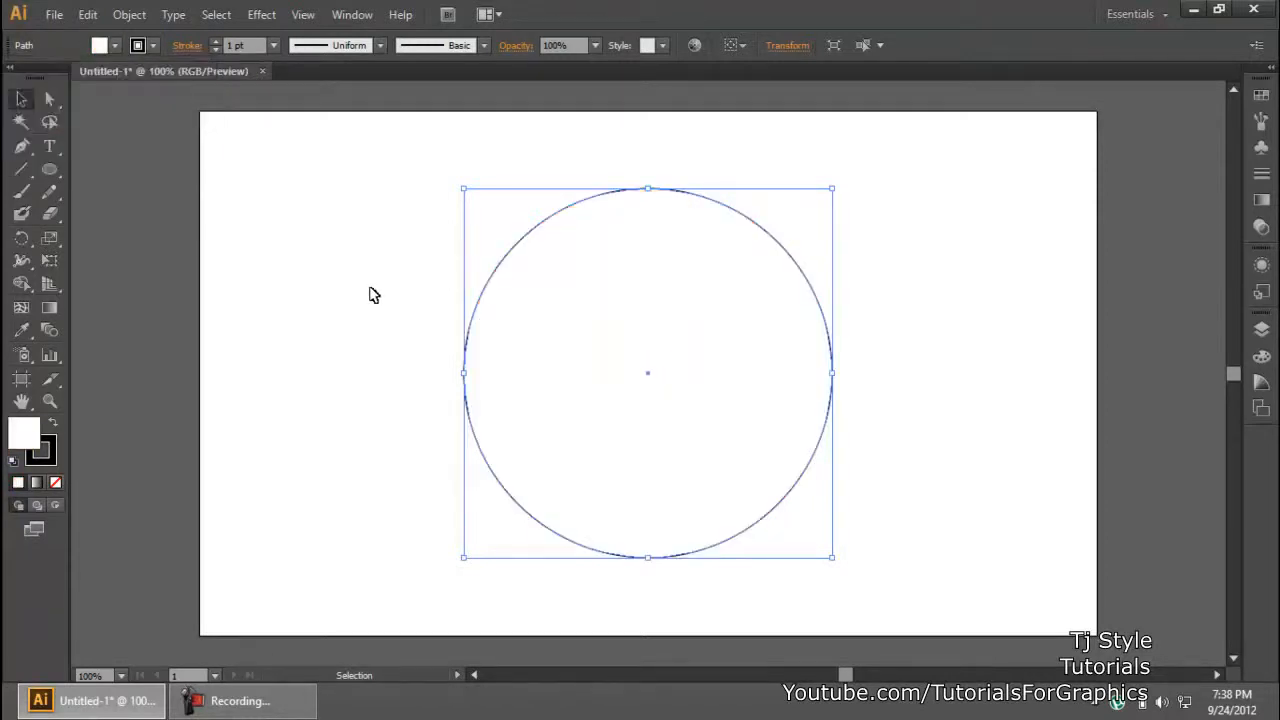
click(886, 323)
click(780, 406)
key(a)
key(v)
click(230, 700)
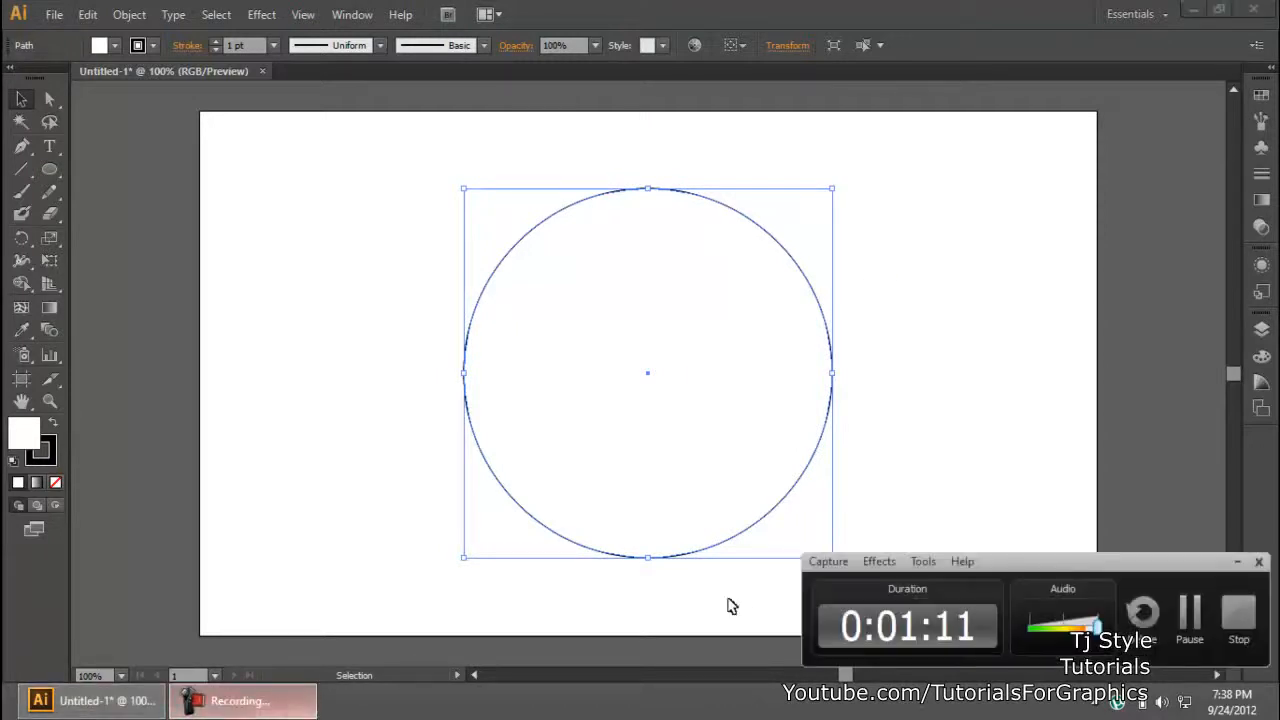
click(1235, 564)
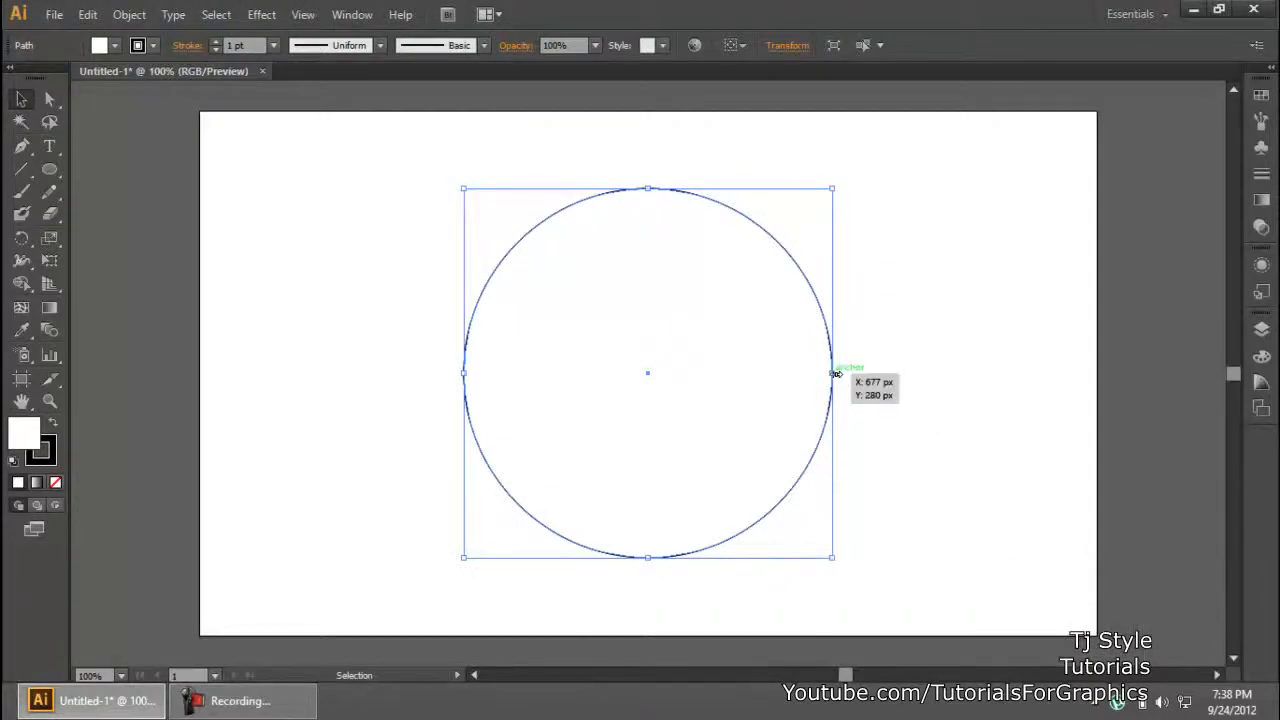
Step: Create two successively narrower copies of the circle as full-height ellipses, both centered on the original circle
drag(836, 373, 757, 373)
click(1006, 366)
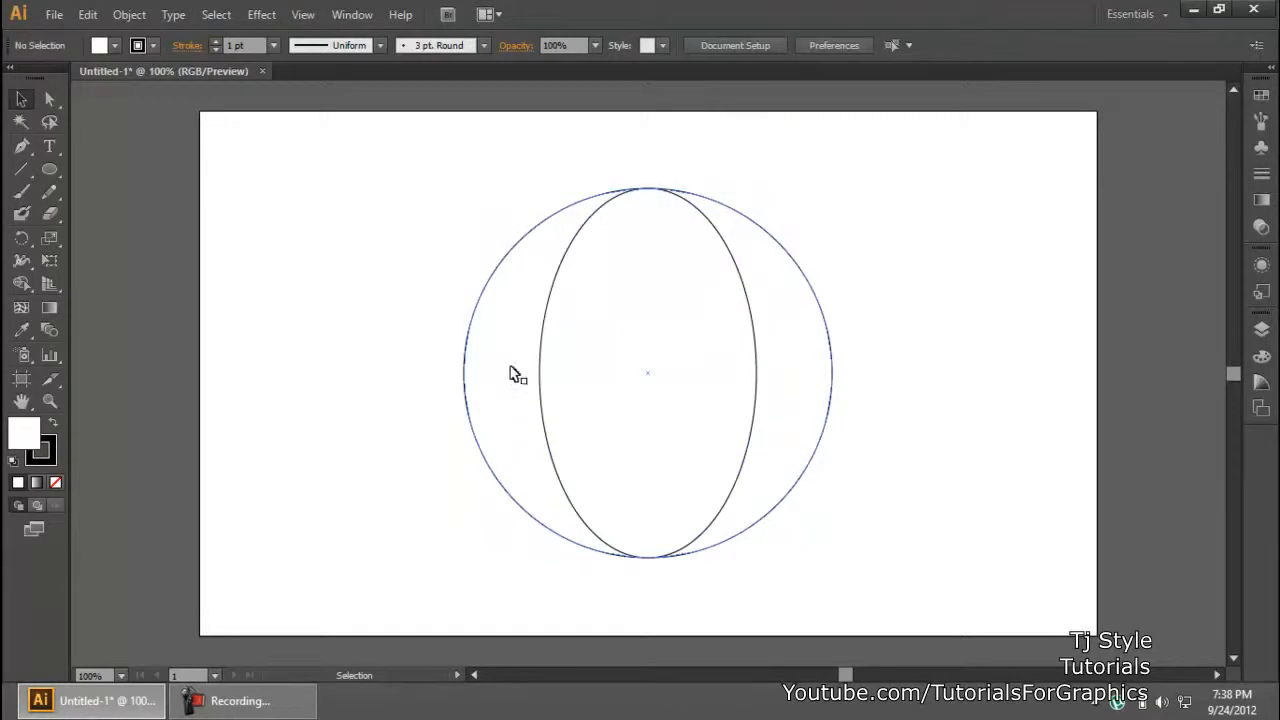
click(690, 297)
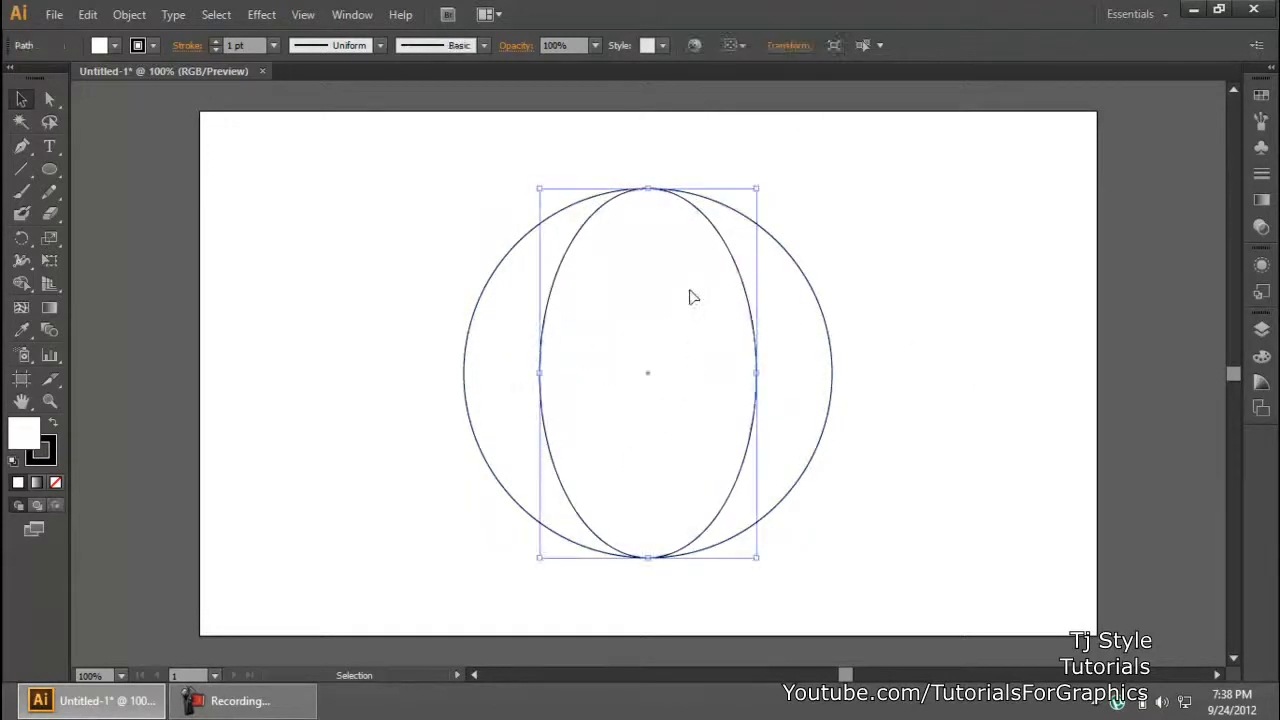
key(a)
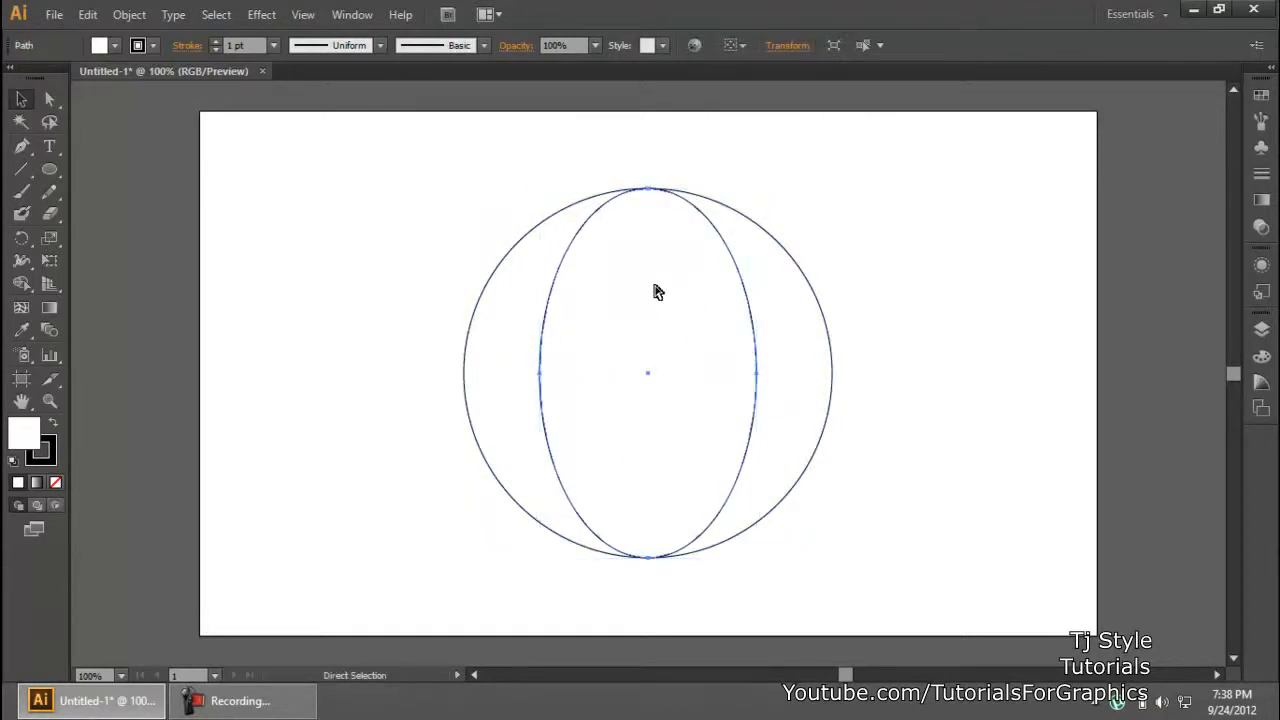
key(v)
drag(757, 373, 695, 373)
click(895, 430)
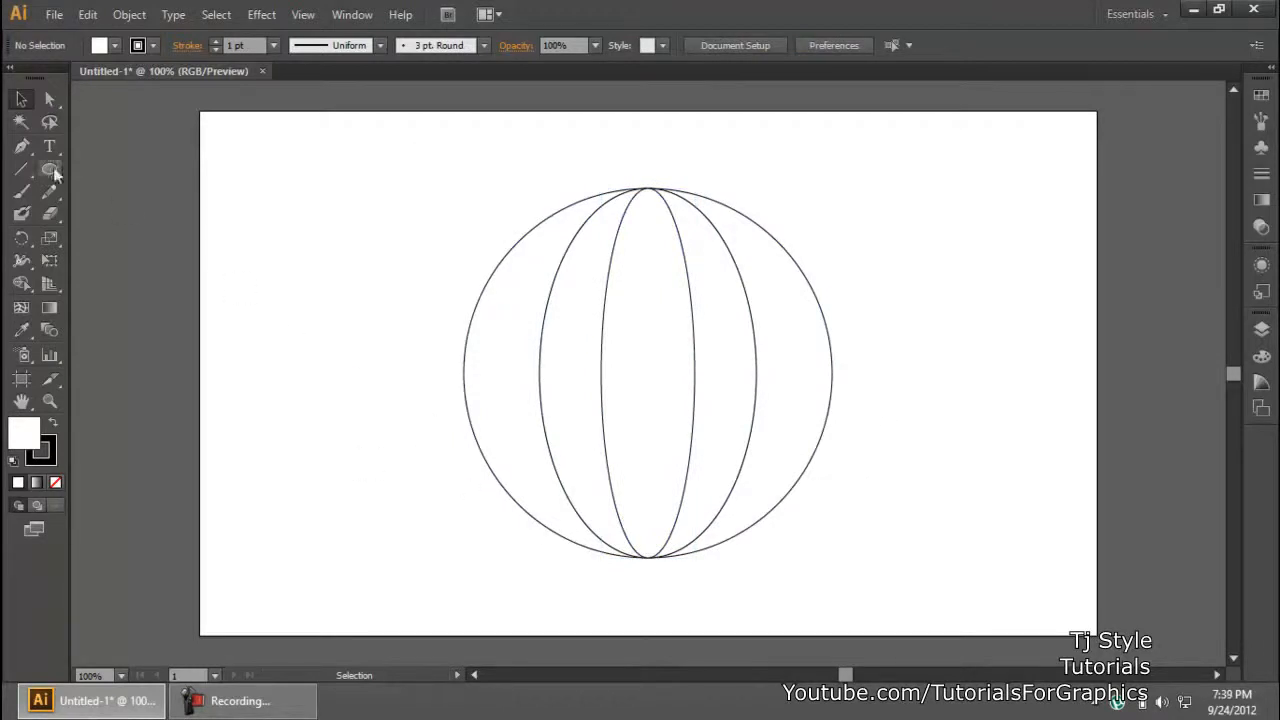
Step: Fill the outer circle and the narrowest inner ellipse with yellow, leaving the middle ellipse white
click(486, 332)
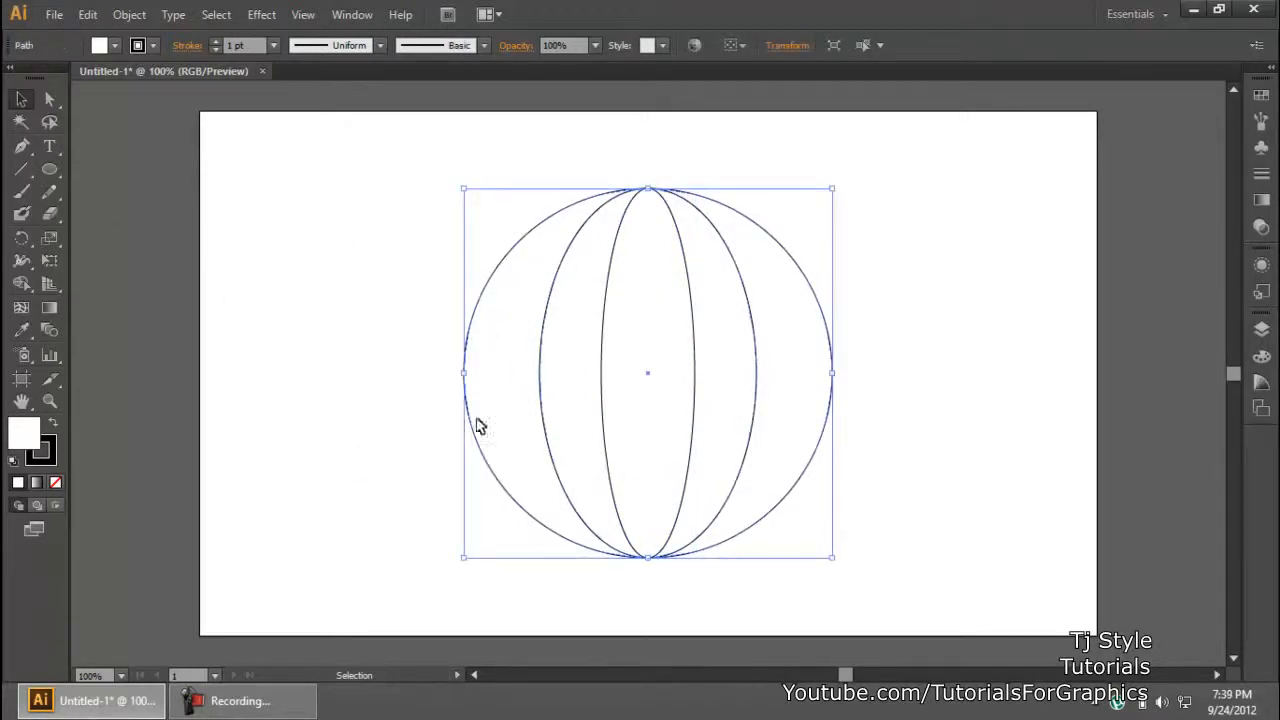
click(112, 46)
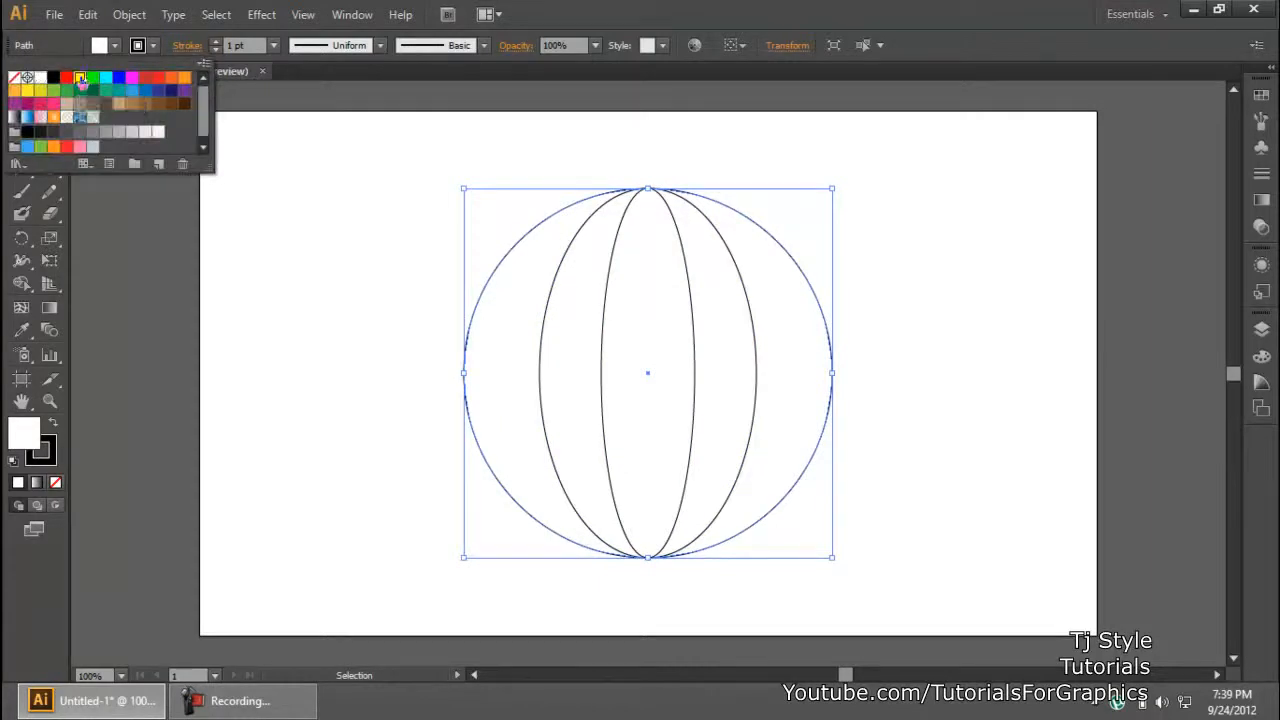
click(70, 79)
click(654, 282)
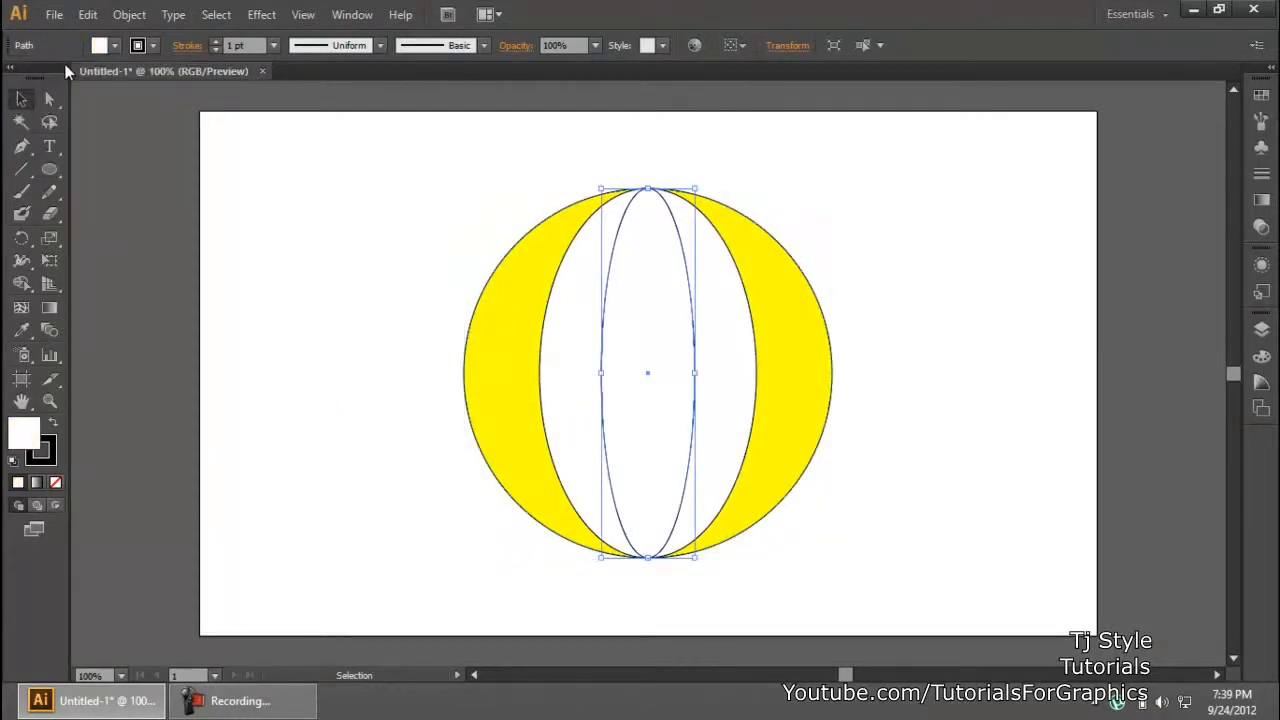
click(112, 46)
click(70, 79)
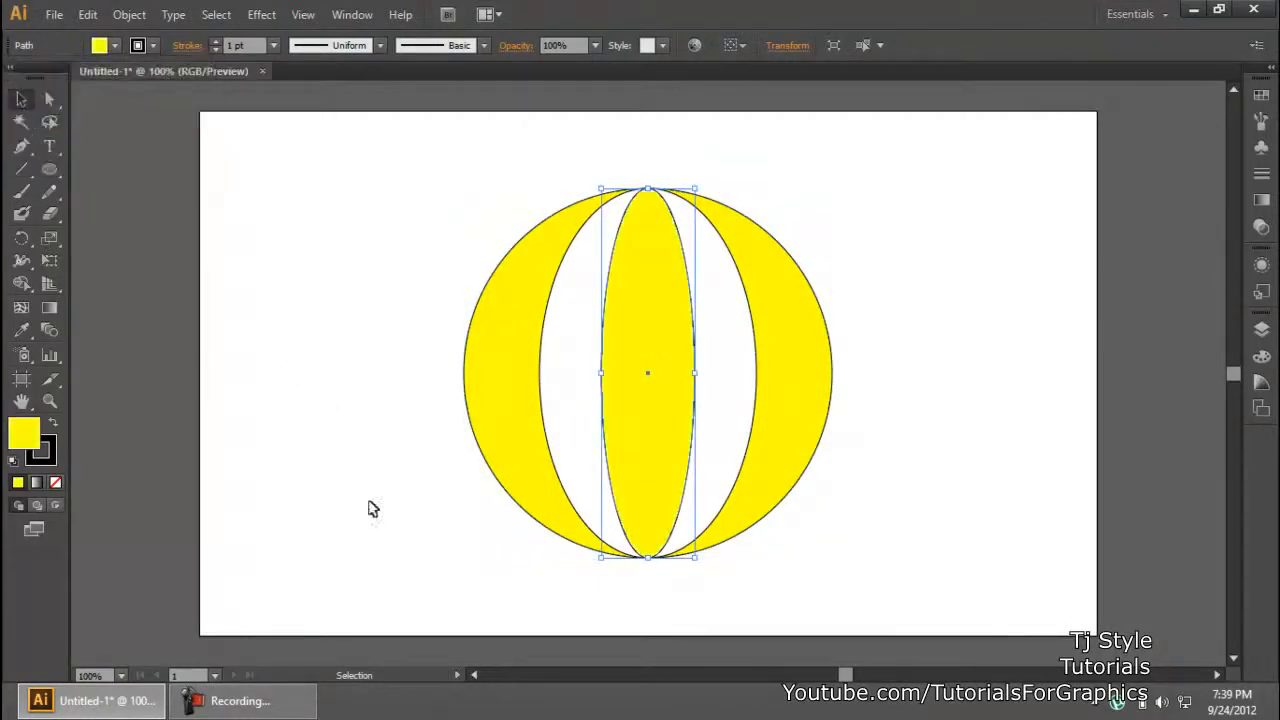
click(362, 460)
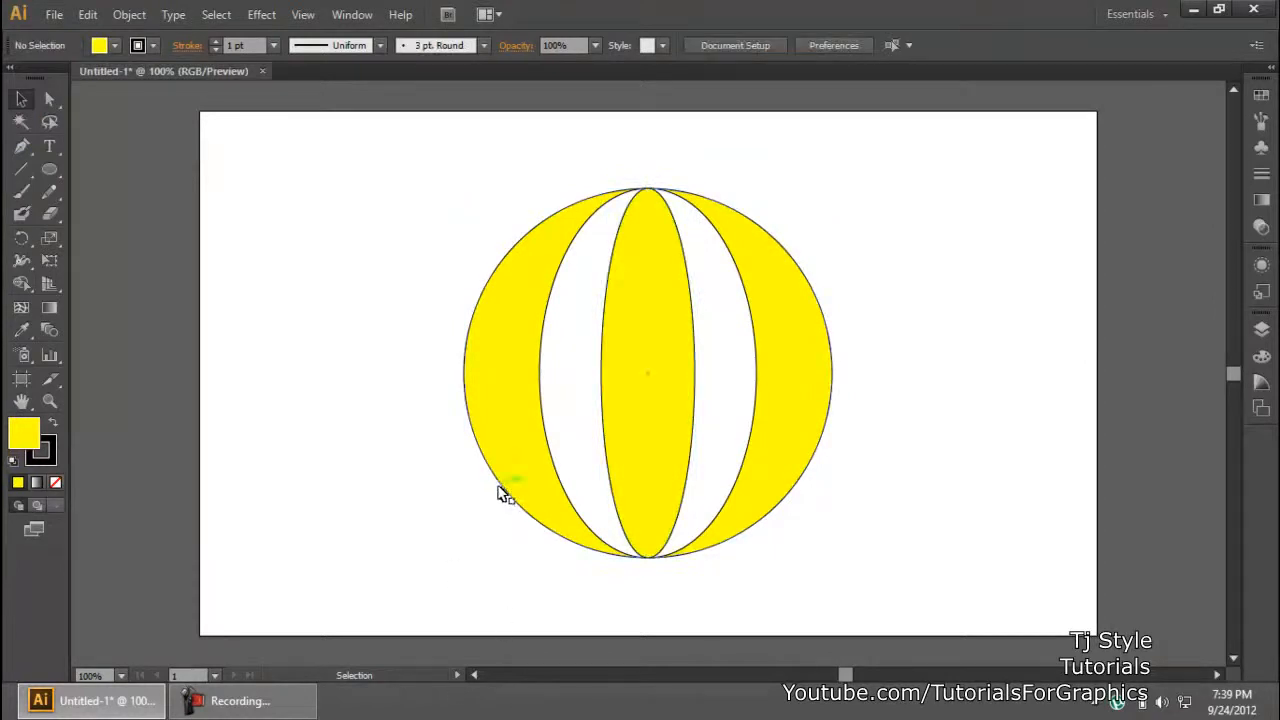
Step: Widen the white middle ellipse slightly about its center, keeping its height
click(541, 441)
click(541, 418)
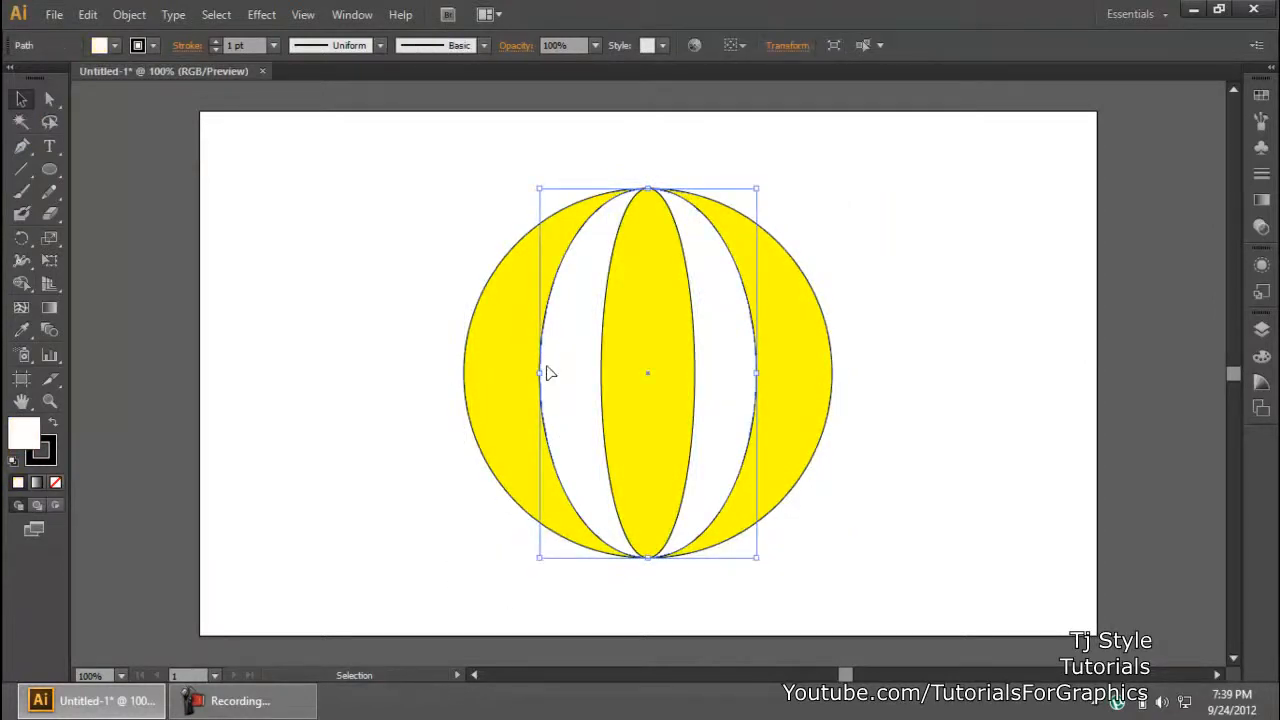
drag(539, 374, 524, 373)
click(1018, 430)
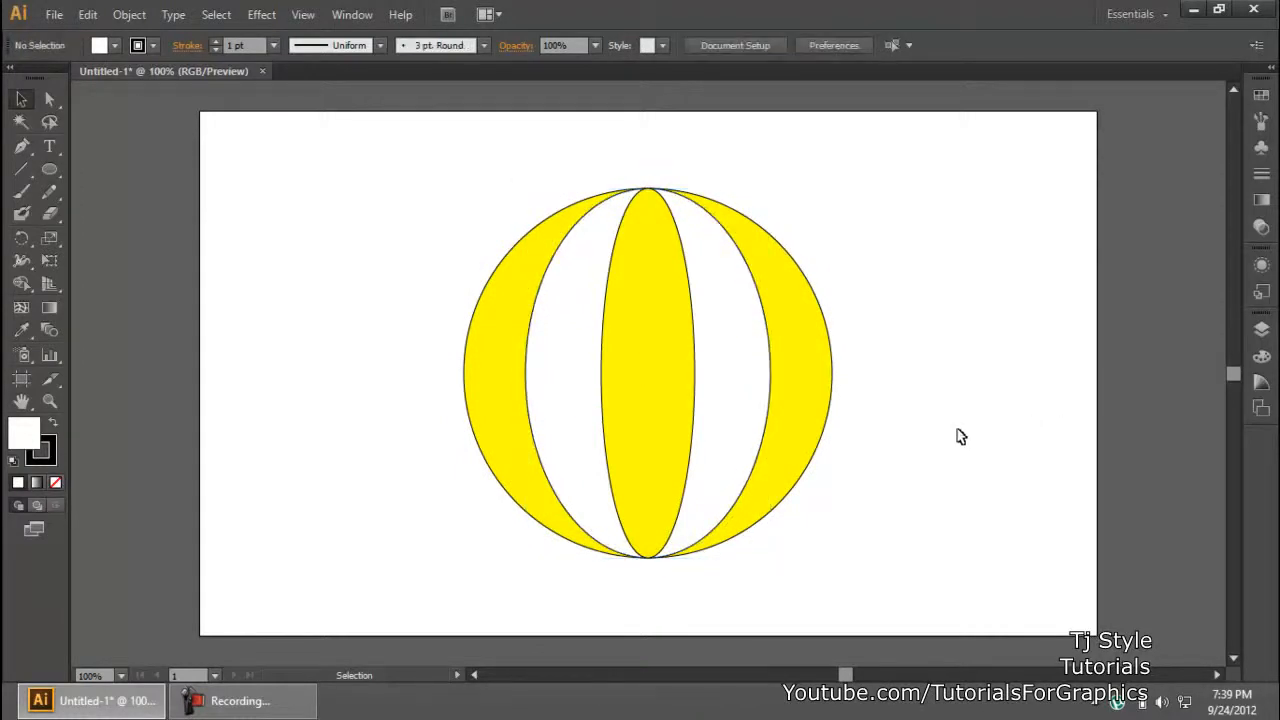
click(272, 703)
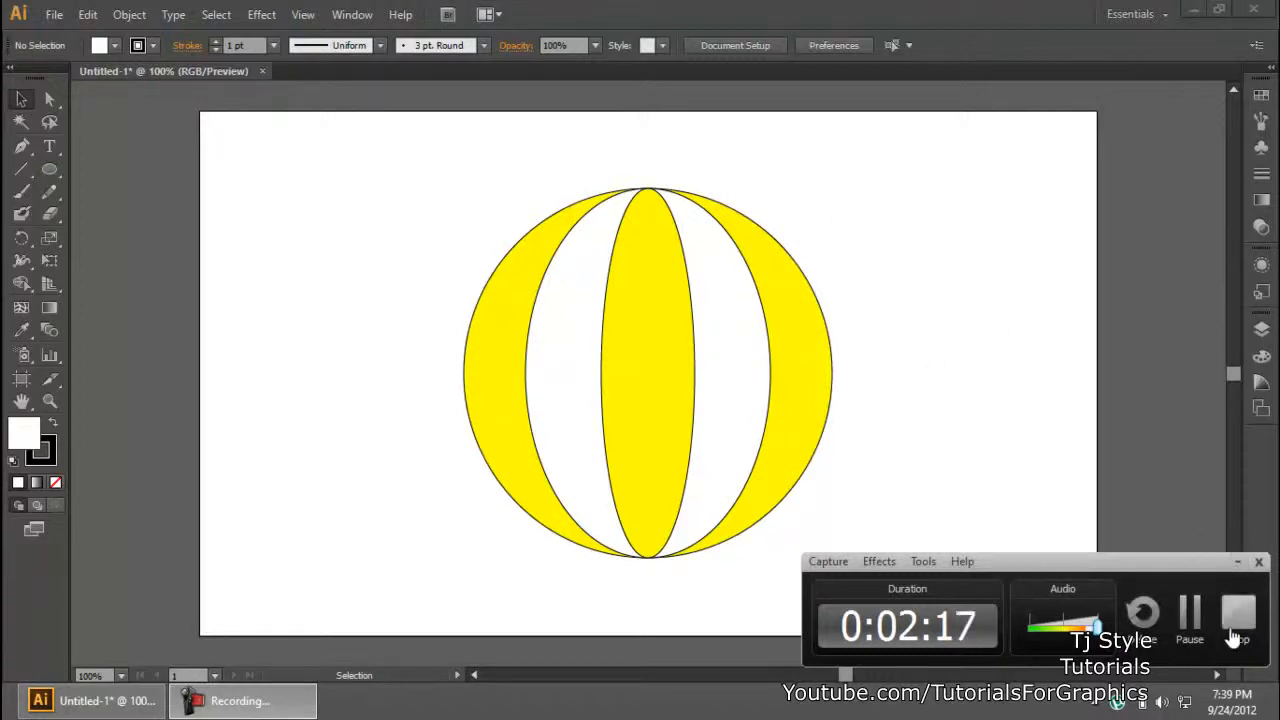
click(1237, 562)
Step: Pull the narrow yellow ellipse and the white ellipse off the circle to opposite sides, and undo both moves
drag(962, 238, 358, 438)
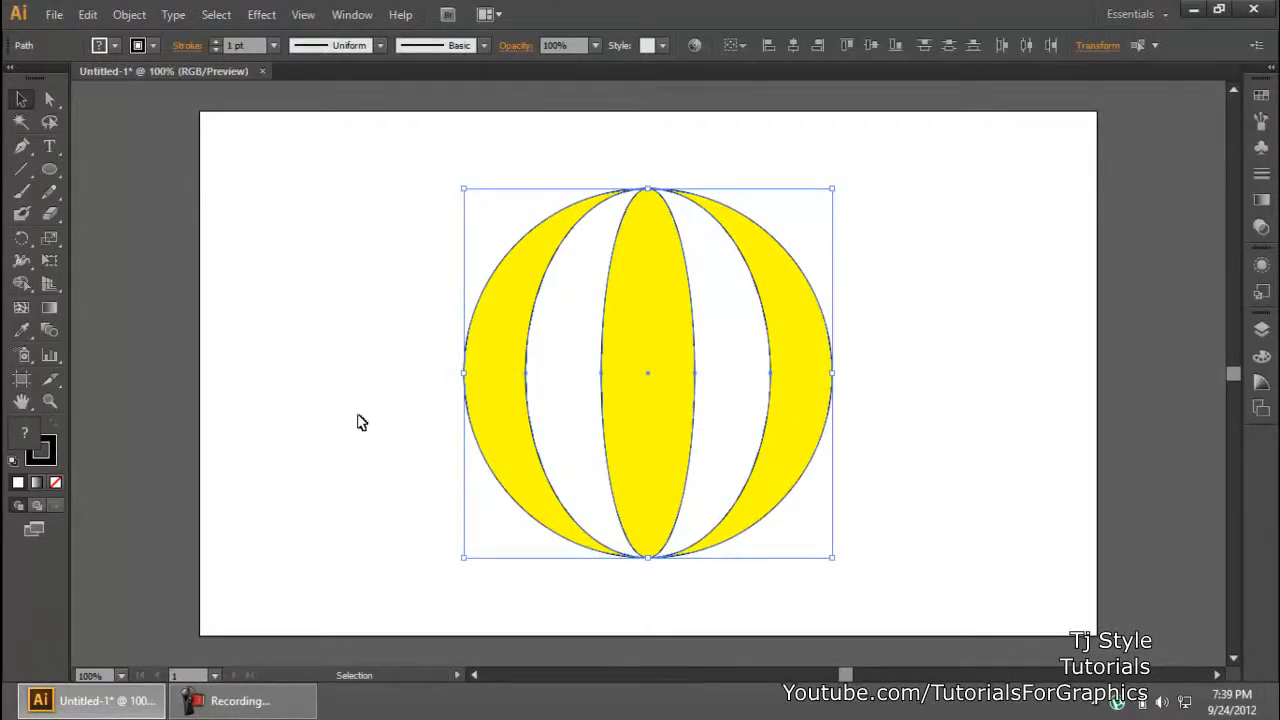
click(361, 422)
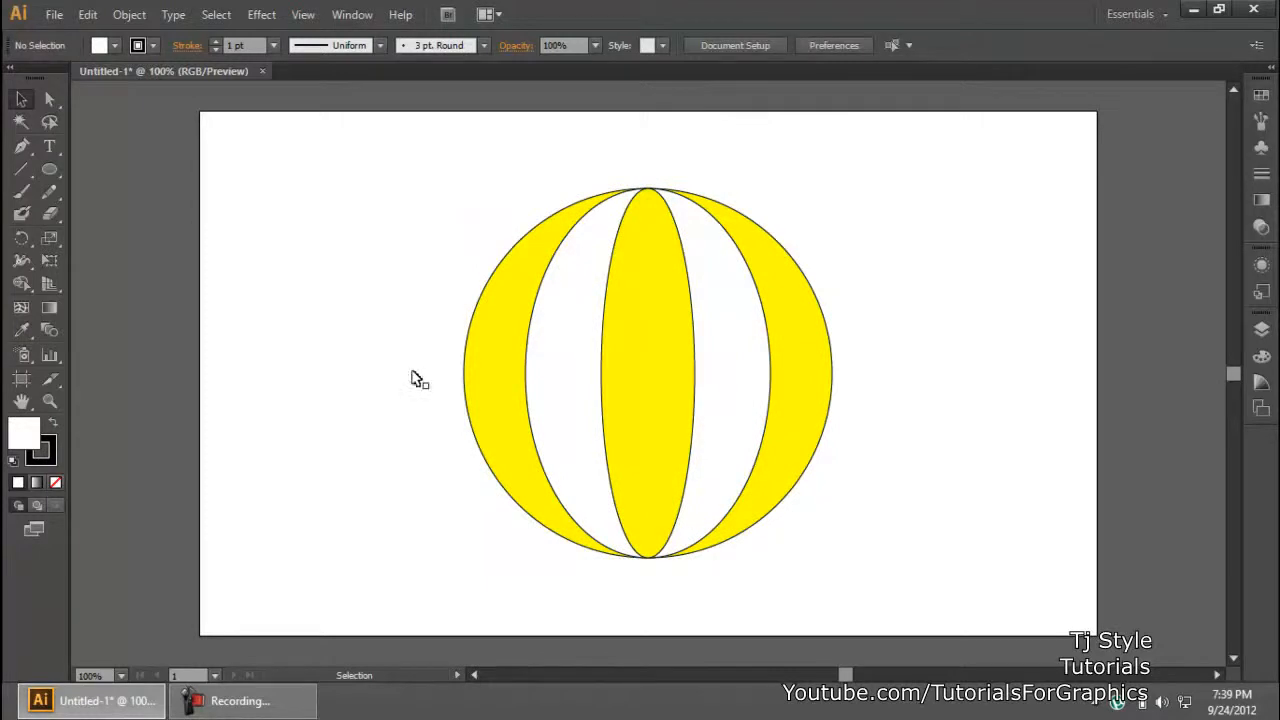
click(520, 308)
click(571, 307)
click(665, 312)
drag(663, 290, 335, 273)
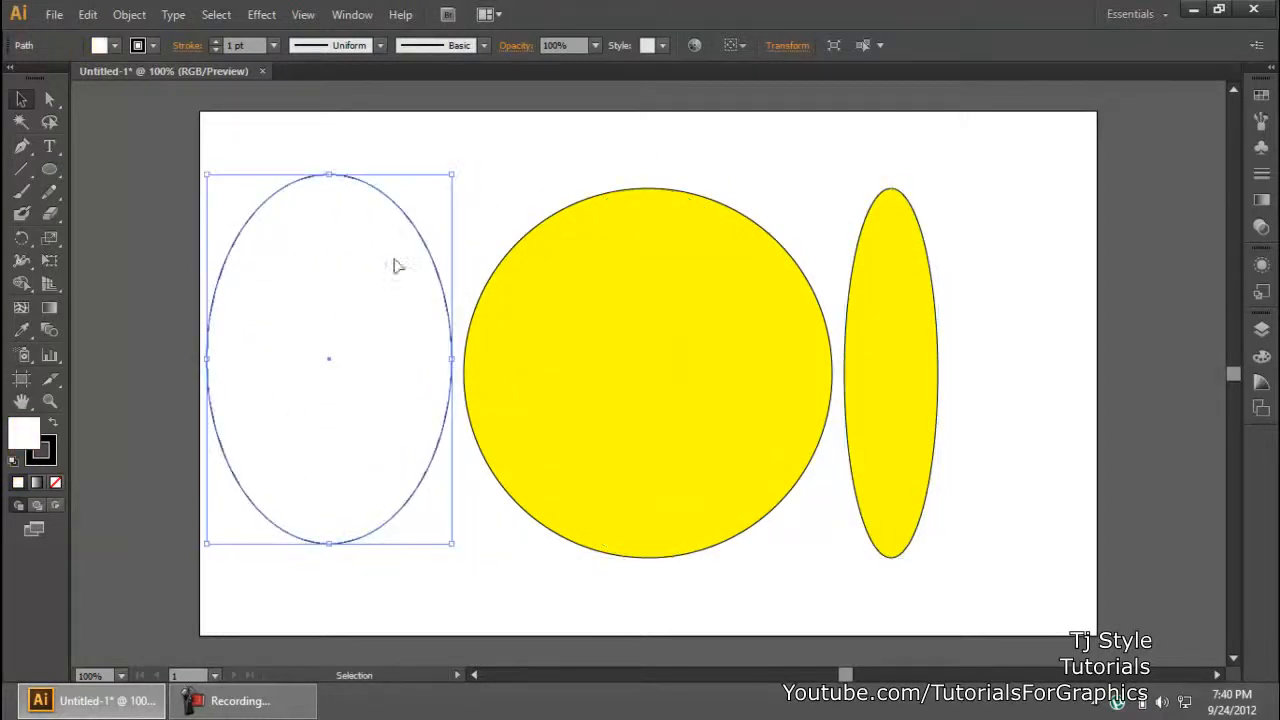
click(700, 508)
click(886, 349)
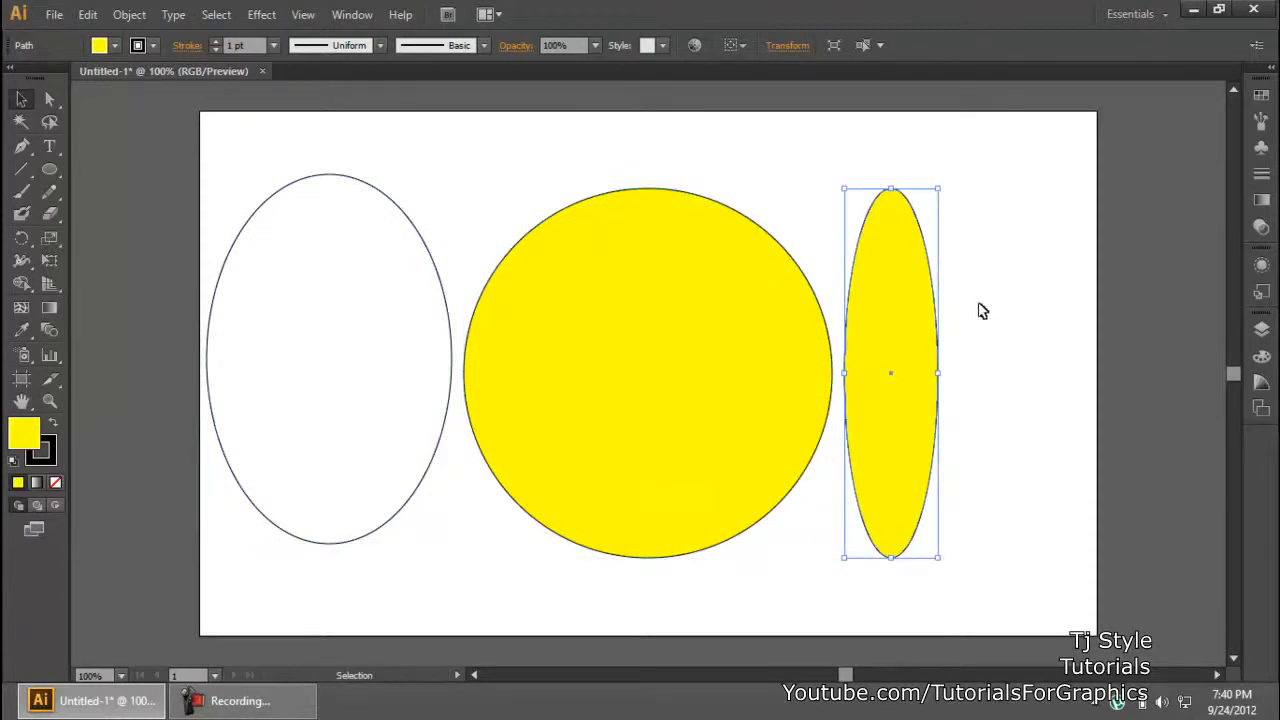
key(ctrl+z)
key(ctrl+z)
click(938, 310)
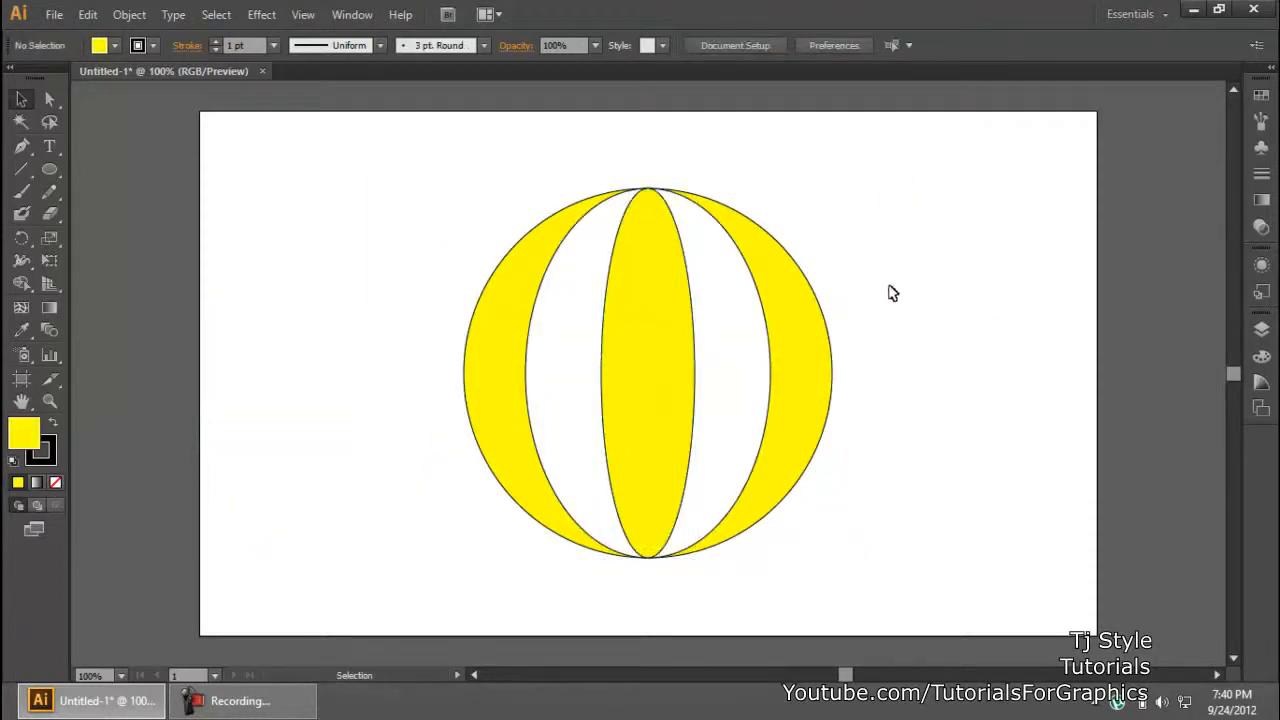
click(657, 314)
click(754, 296)
click(814, 310)
drag(935, 232, 610, 357)
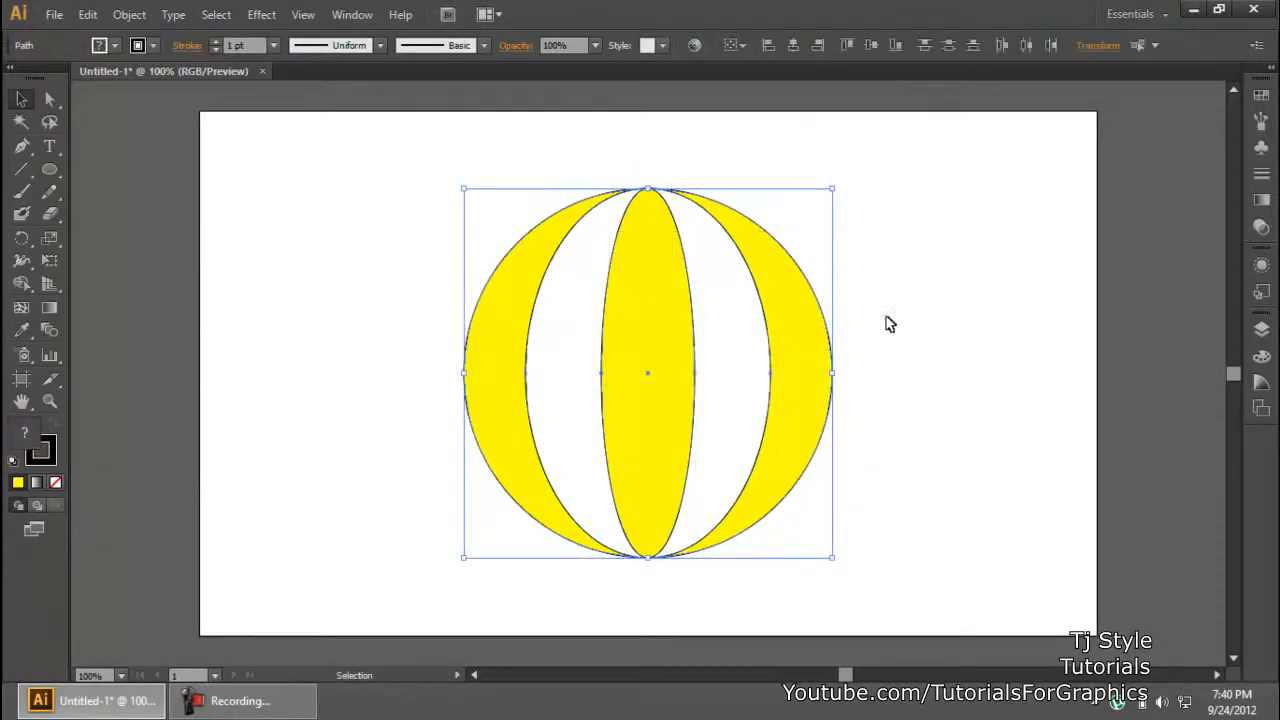
right_click(651, 302)
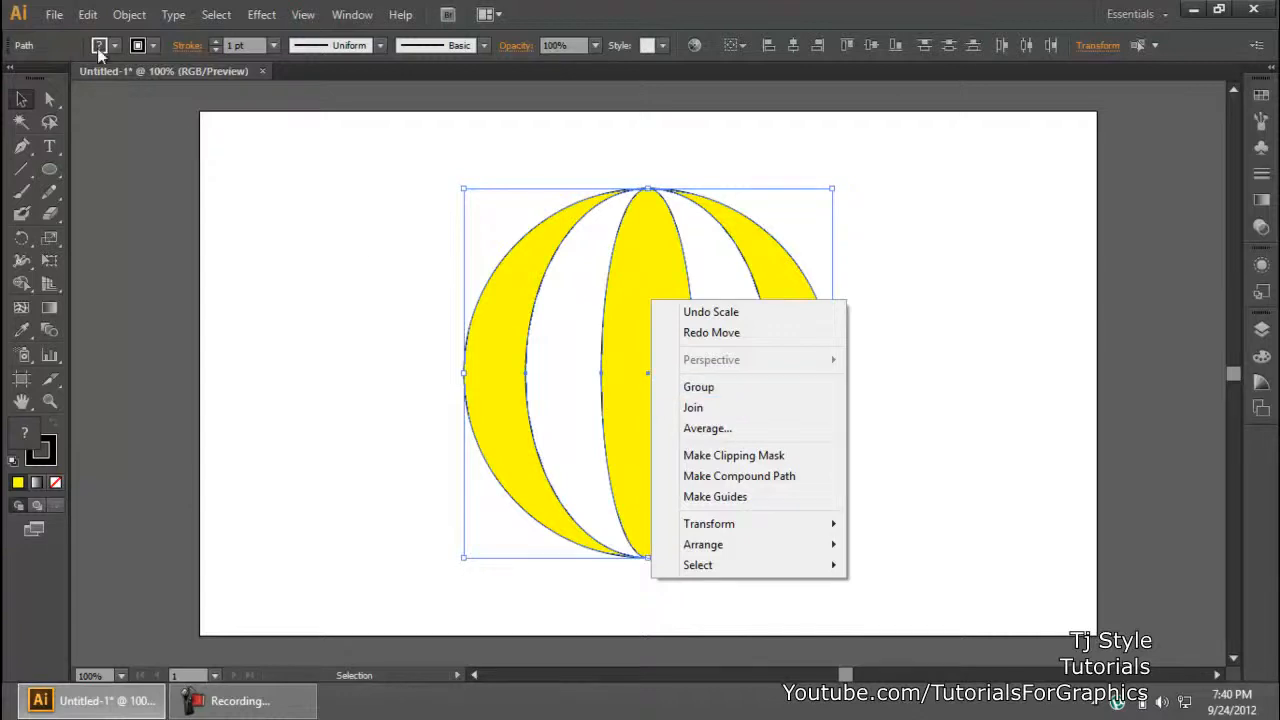
click(940, 206)
Step: Group the circle and both ellipses, and undo the grouping
drag(914, 260, 503, 327)
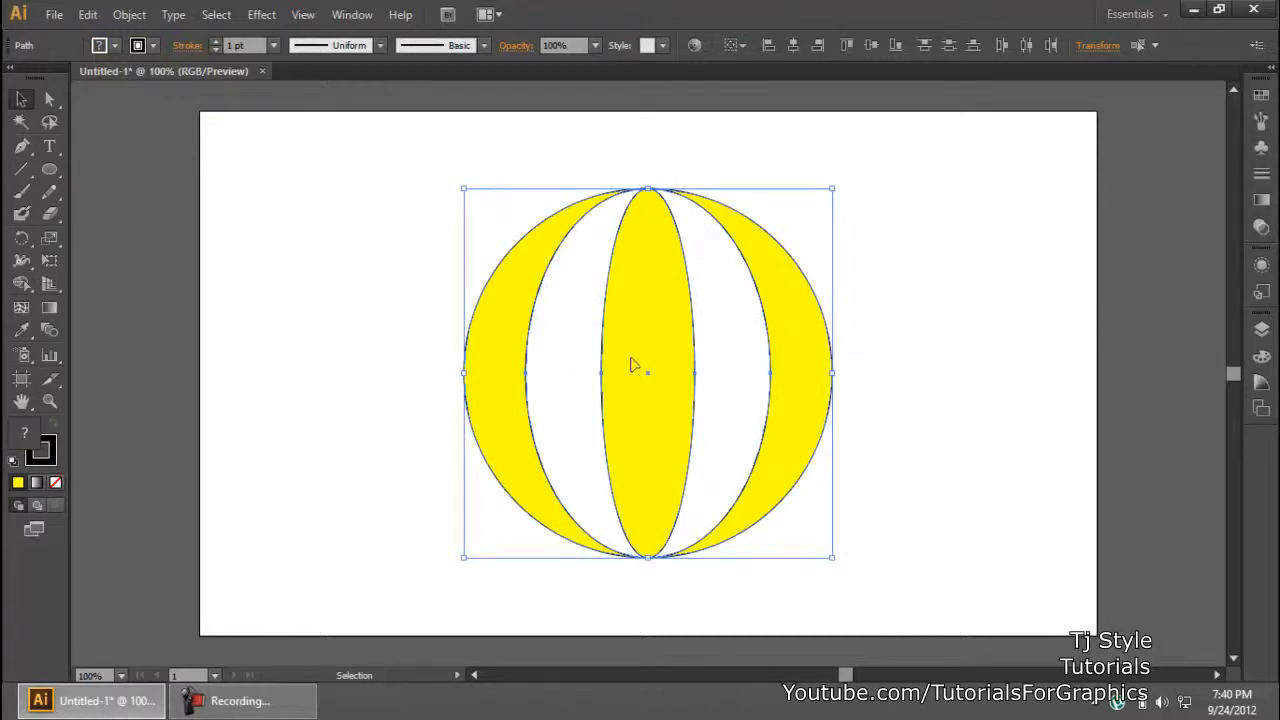
key(ctrl+g)
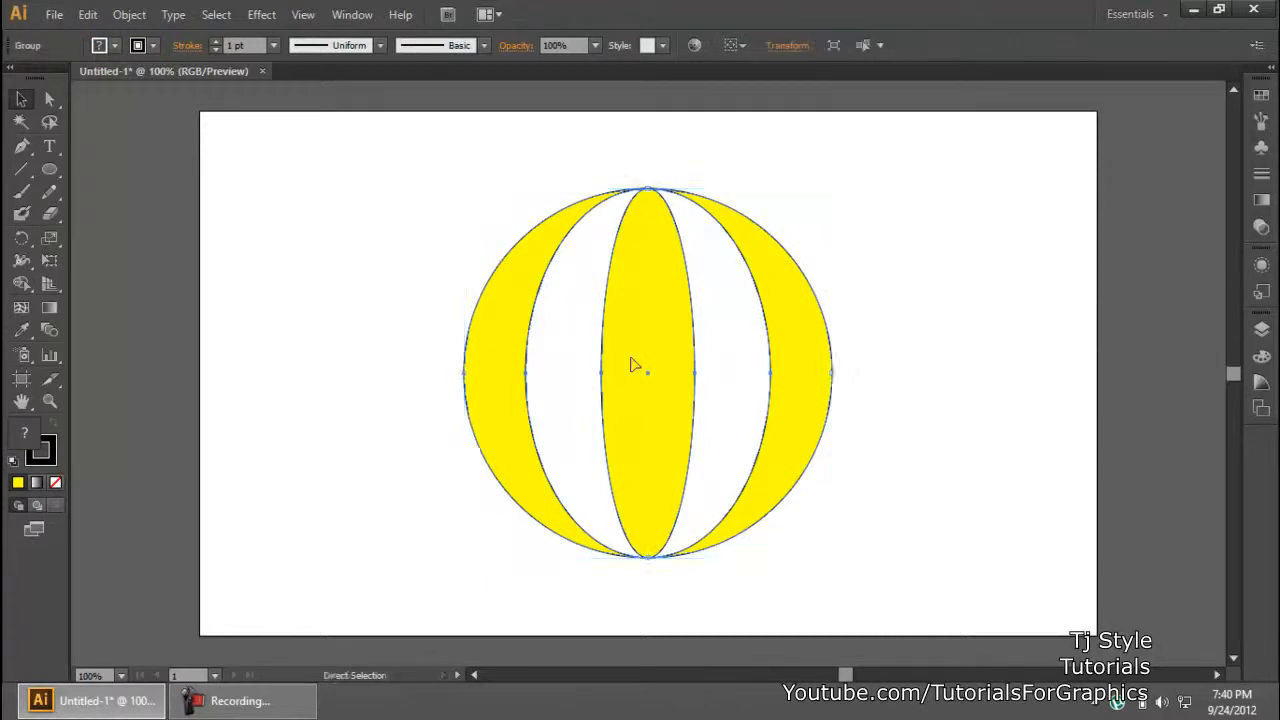
key(ctrl+z)
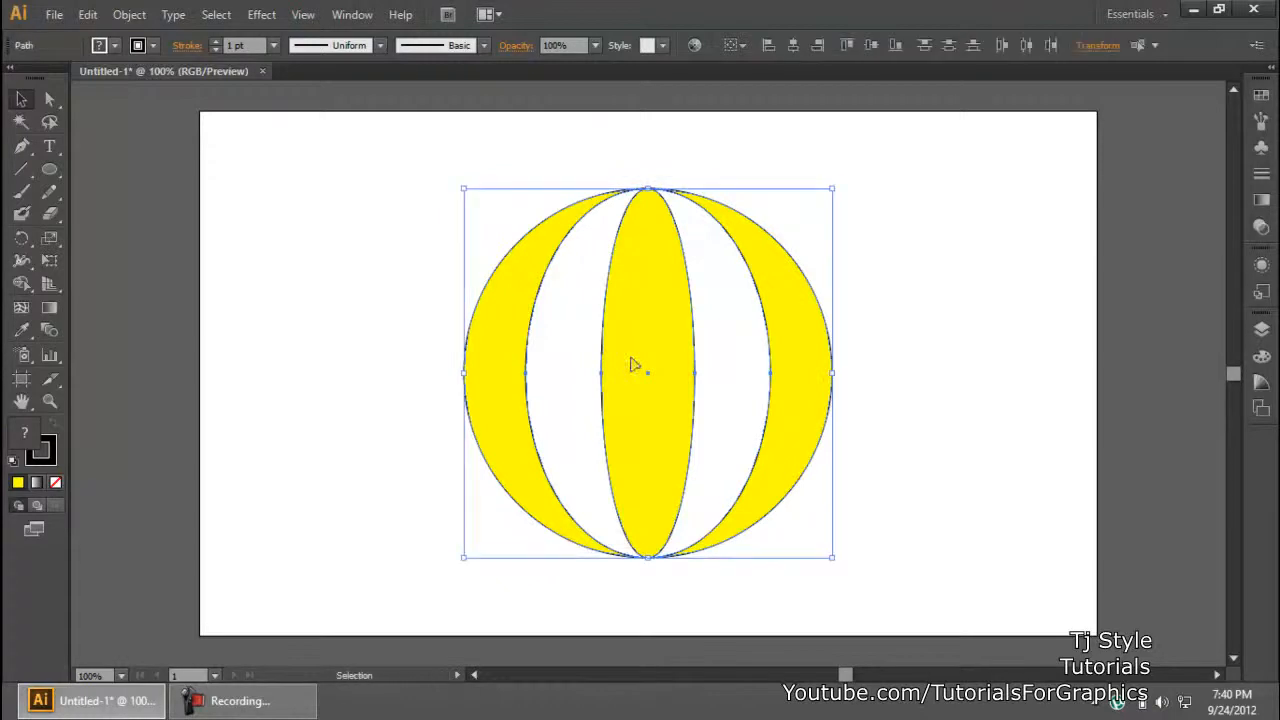
click(87, 14)
mouse_move(129, 14)
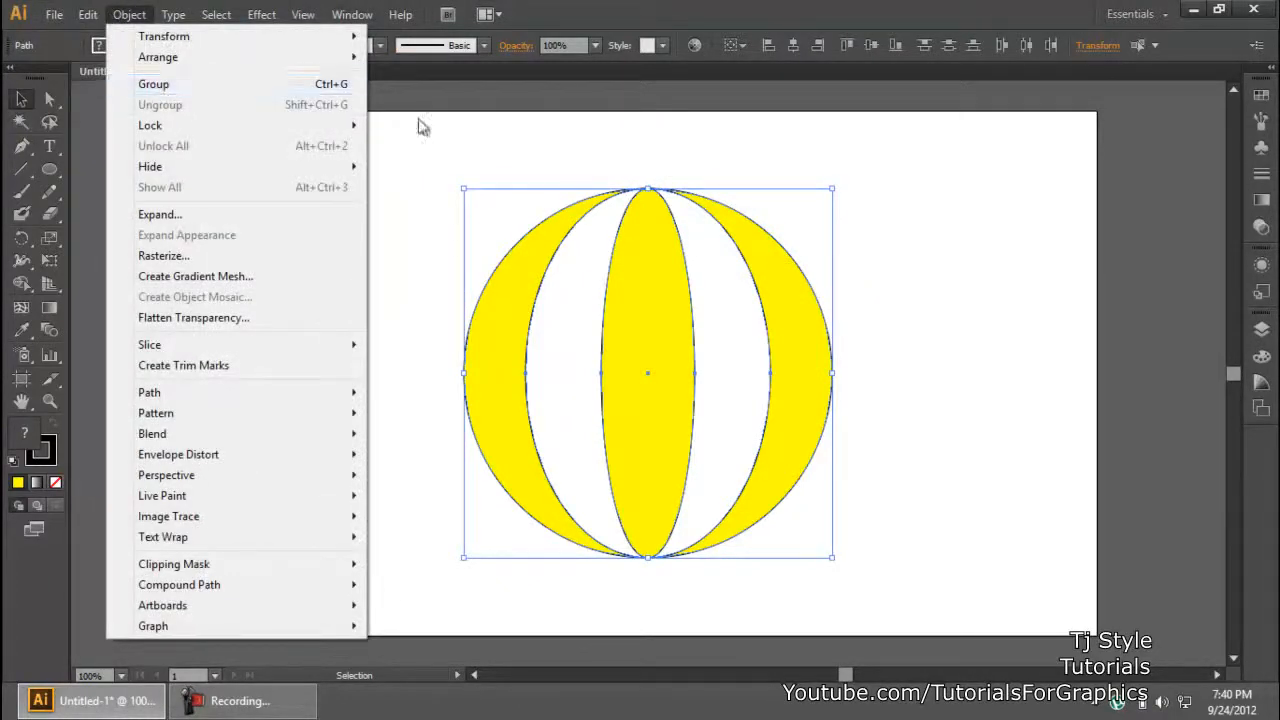
click(714, 180)
Step: Group the circle and both ellipses, and move the grouped ball slightly up and to the left
drag(931, 222, 617, 360)
right_click(632, 344)
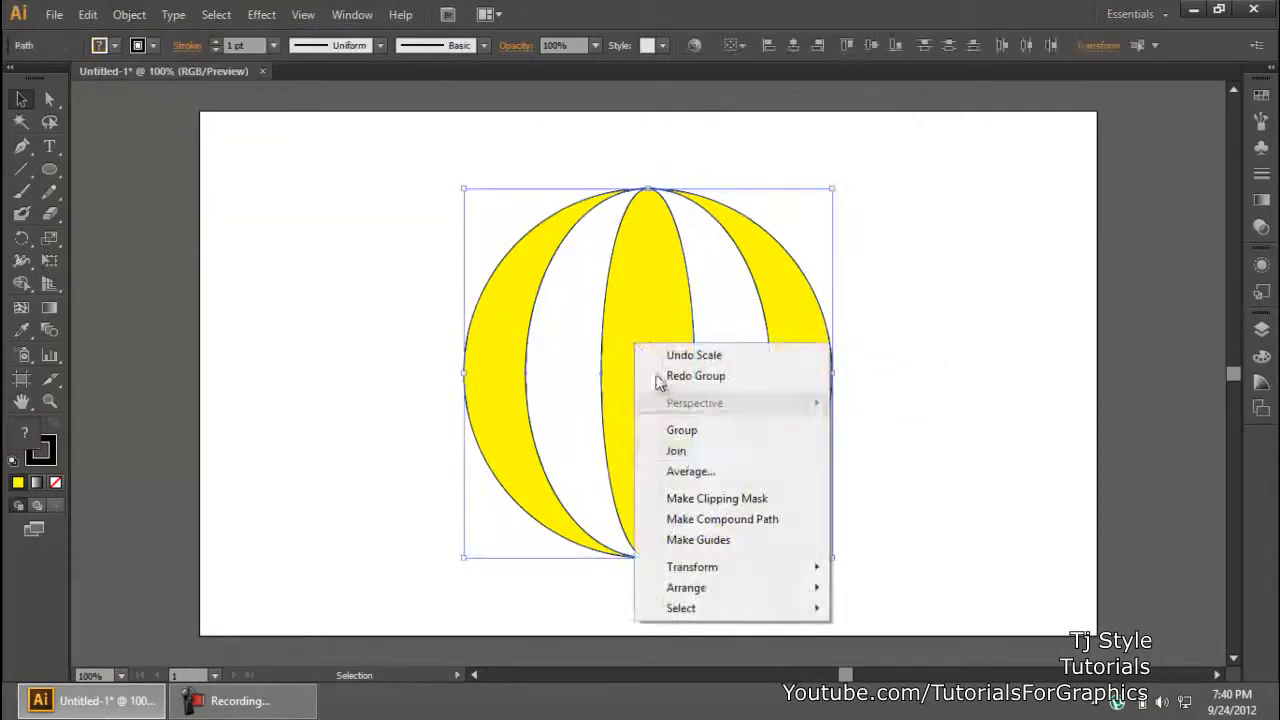
click(677, 432)
click(969, 446)
drag(663, 297, 627, 303)
click(937, 363)
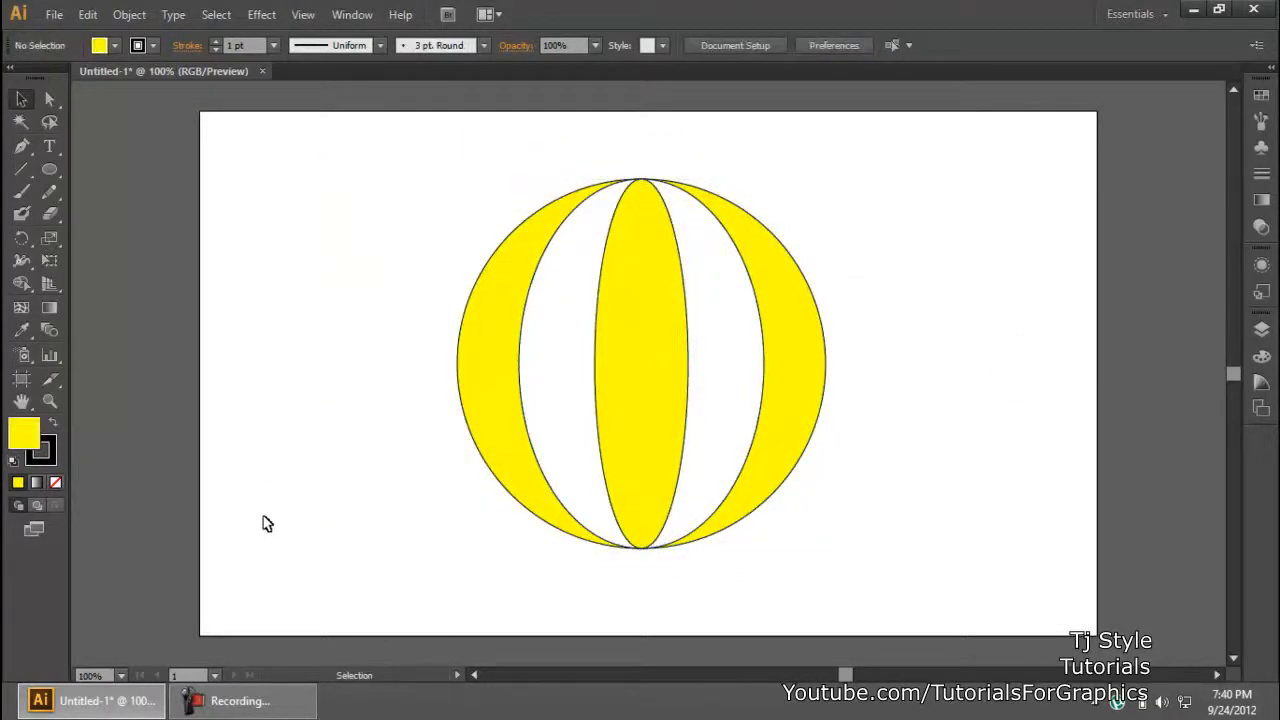
Step: Move the grouped ball toward the artboard's right side, shrink it to about a third about its center, and tilt it slightly clockwise
click(636, 308)
drag(754, 271, 928, 271)
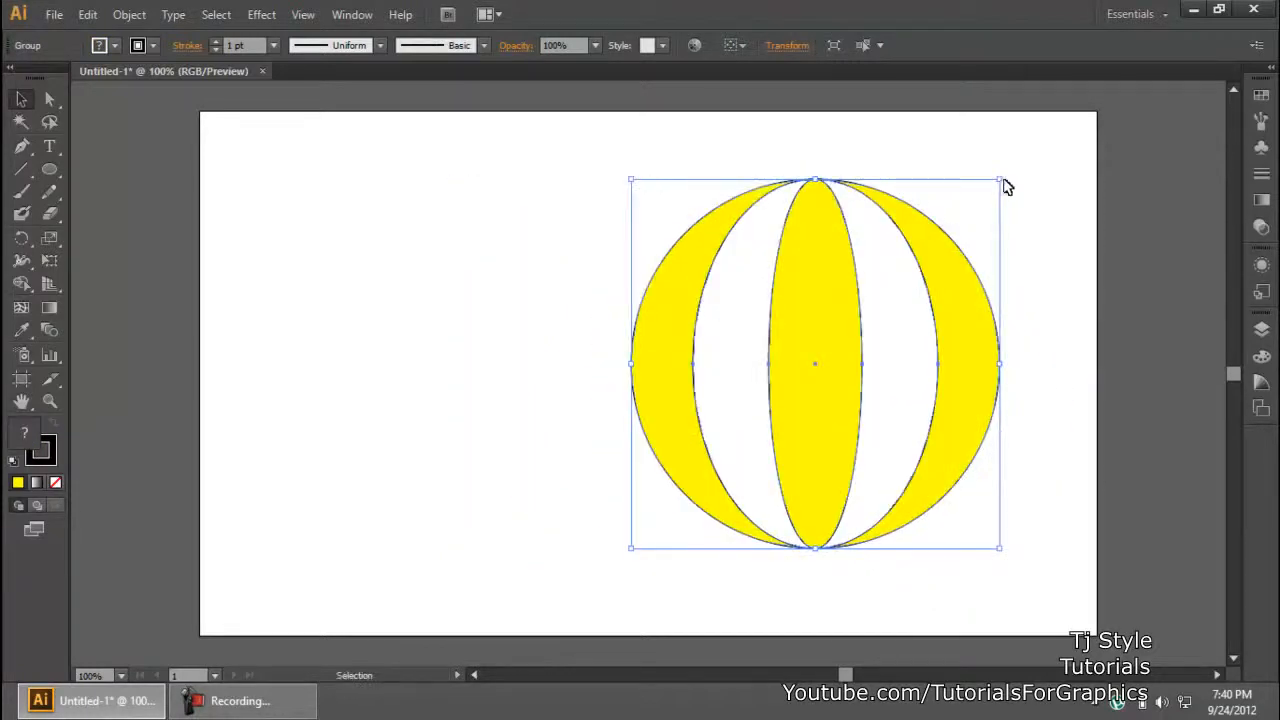
drag(998, 180, 878, 292)
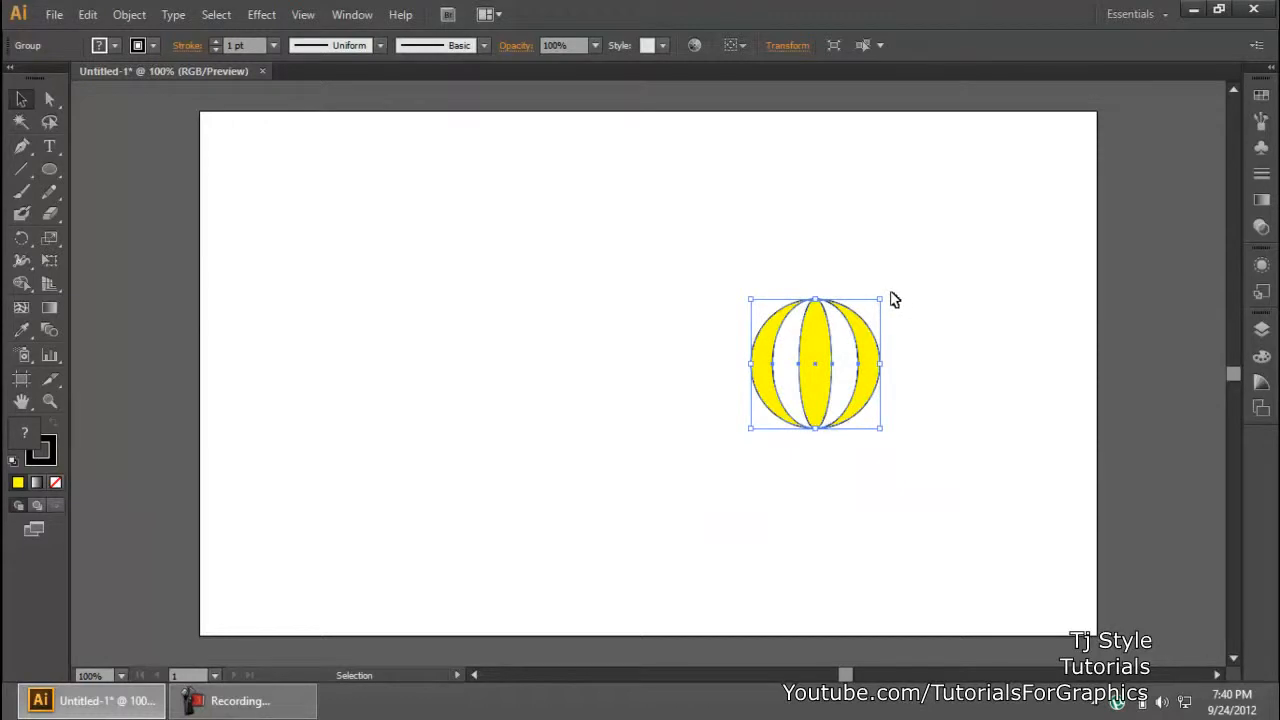
drag(903, 318, 903, 338)
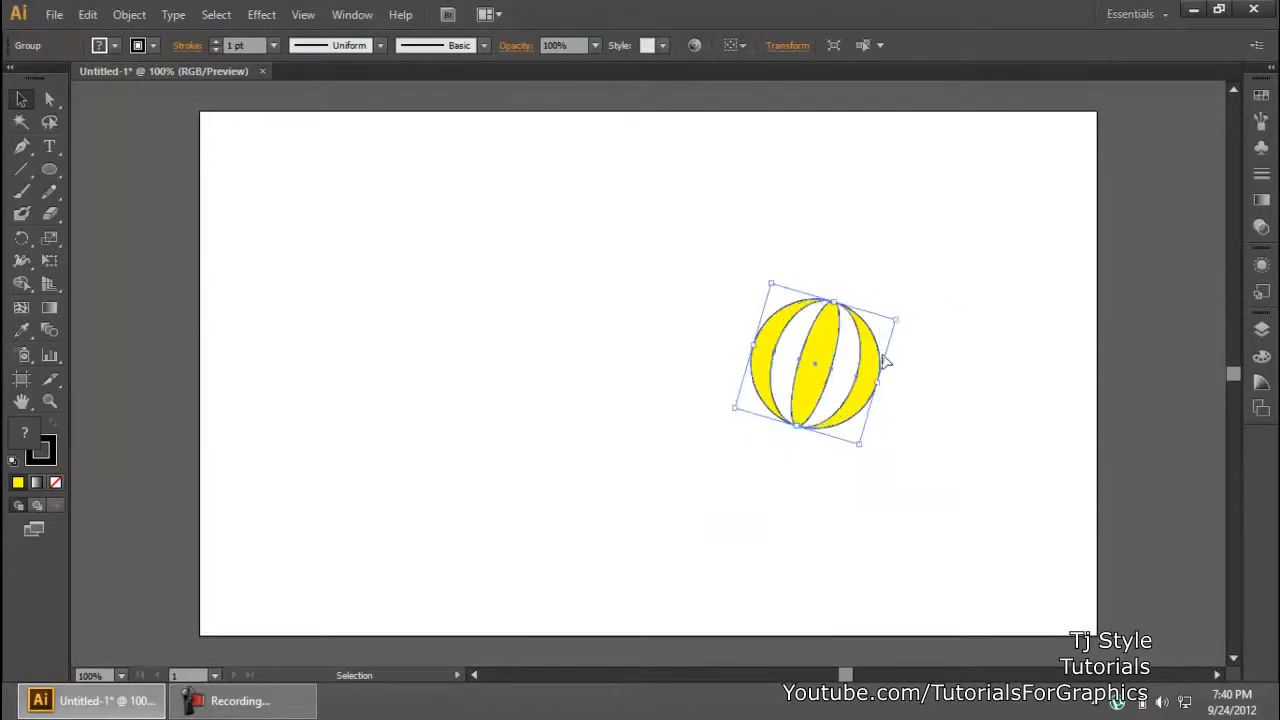
Step: Place the ball near the artboard's bottom edge, right of center, and shrink it slightly further
drag(828, 355, 826, 545)
click(686, 503)
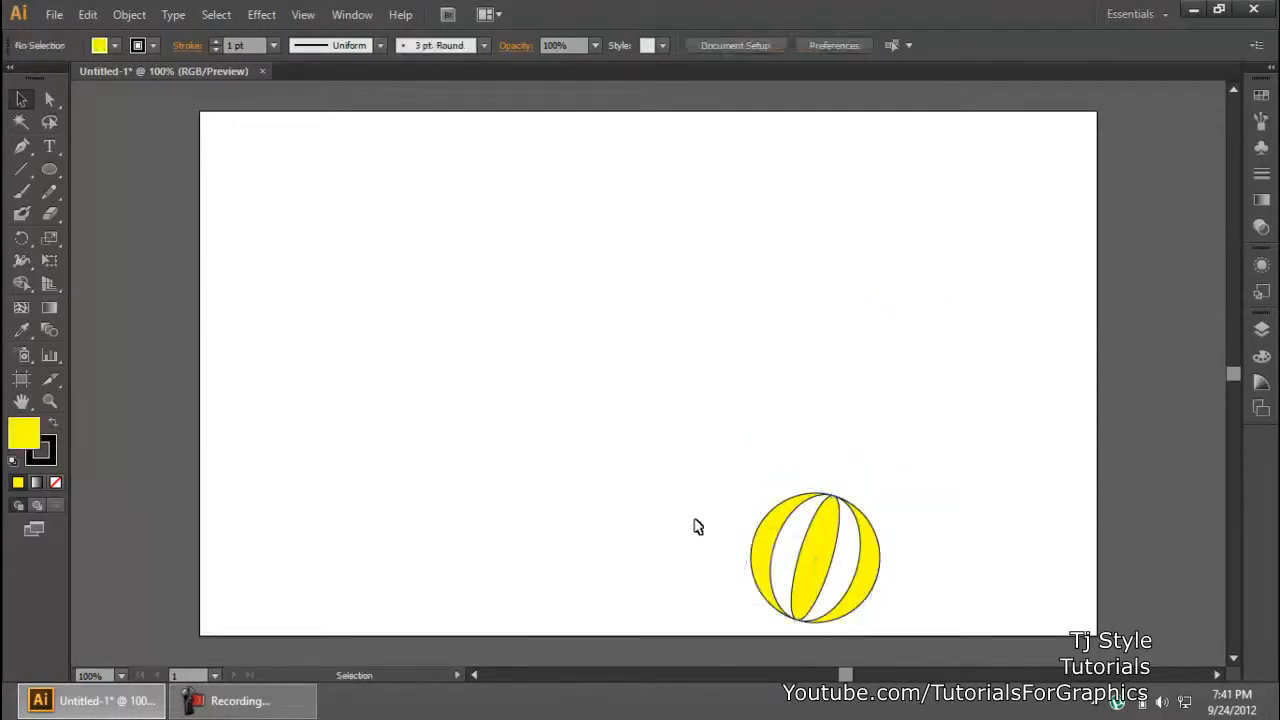
click(837, 528)
drag(772, 481, 782, 497)
drag(822, 540, 822, 560)
click(960, 371)
Step: Duplicate the small ball toward the middle of the artboard and enlarge the copy to over three times its size
click(822, 560)
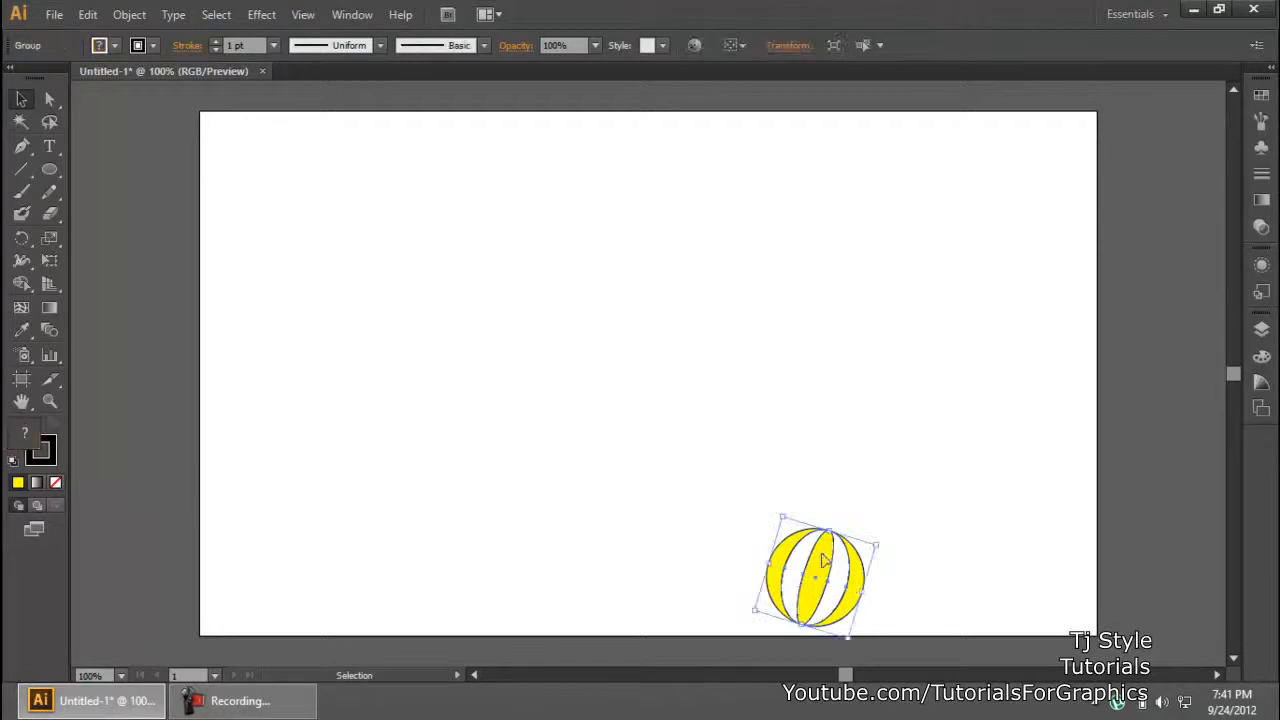
key(a)
key(v)
drag(822, 576, 537, 412)
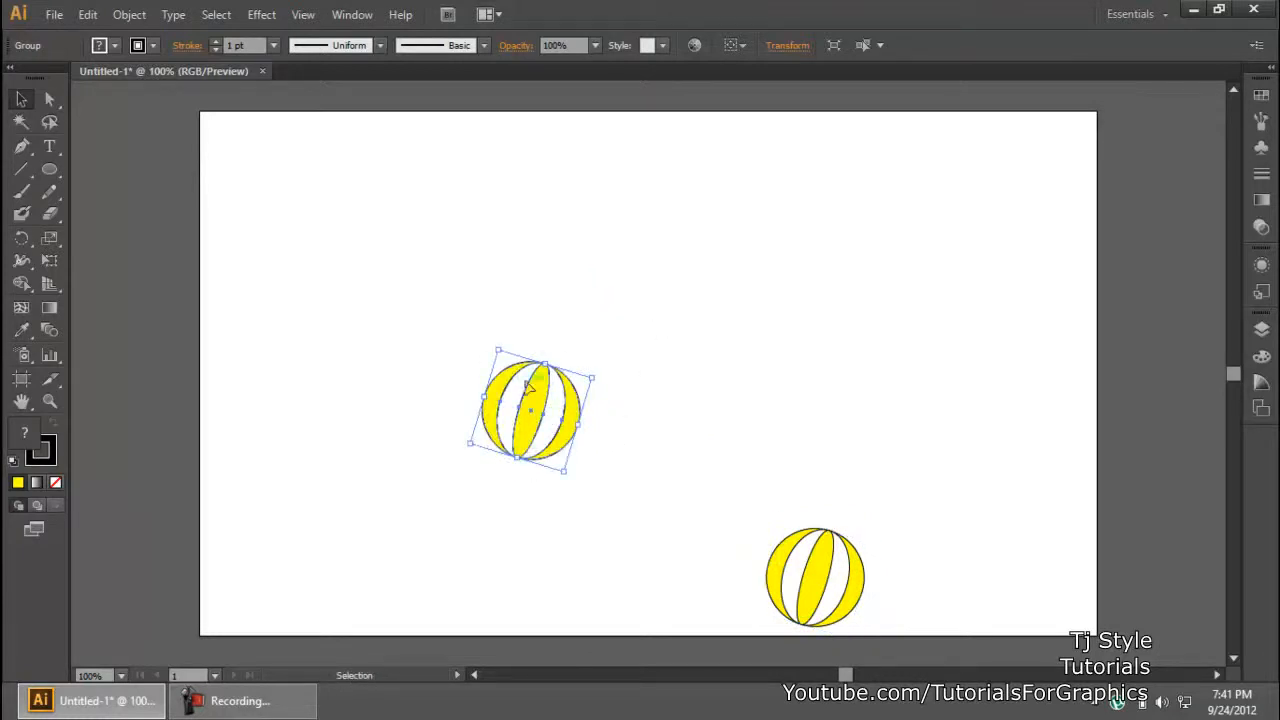
click(597, 380)
click(554, 387)
drag(595, 378, 740, 298)
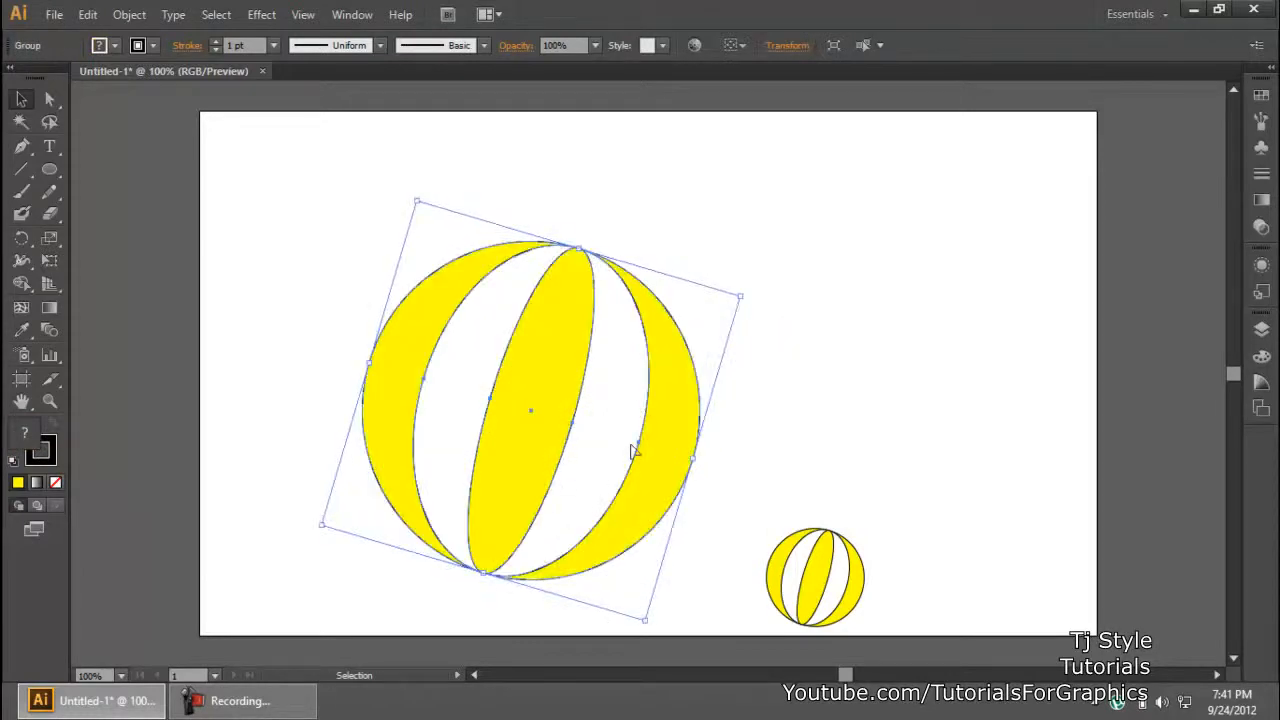
drag(574, 340, 631, 296)
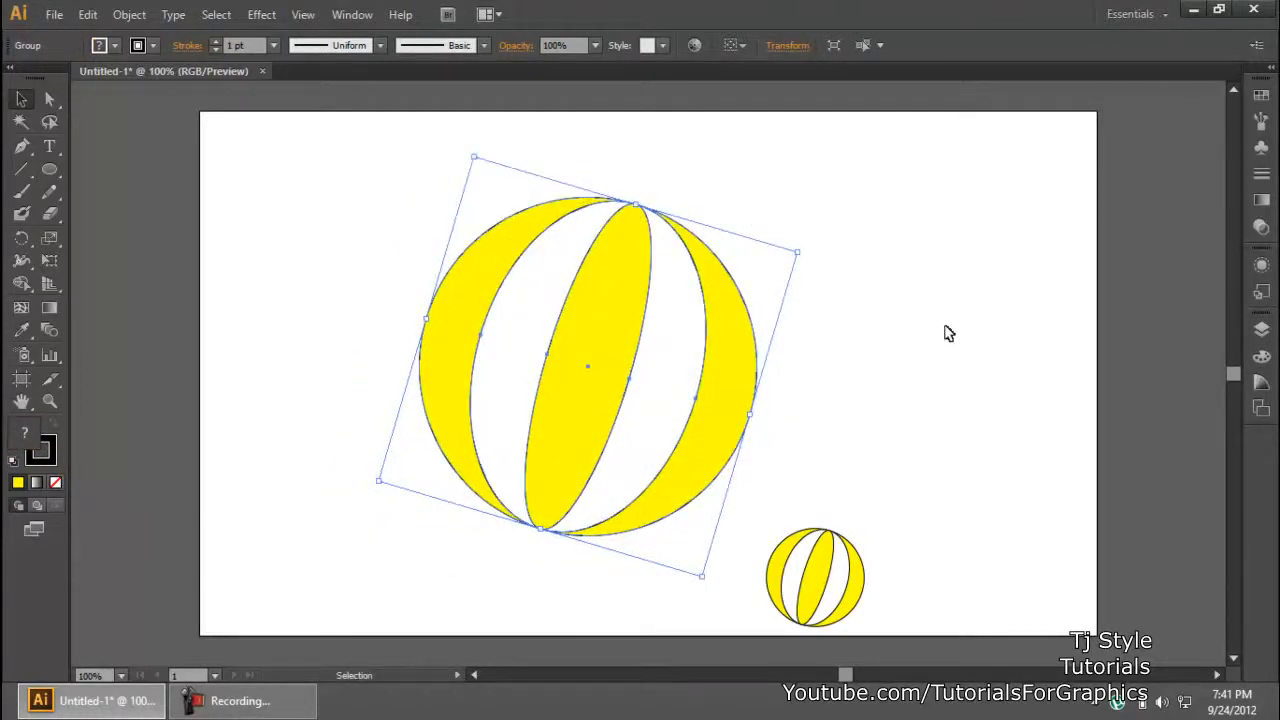
Step: Ungroup the large ball, and undo the ungrouping
right_click(612, 292)
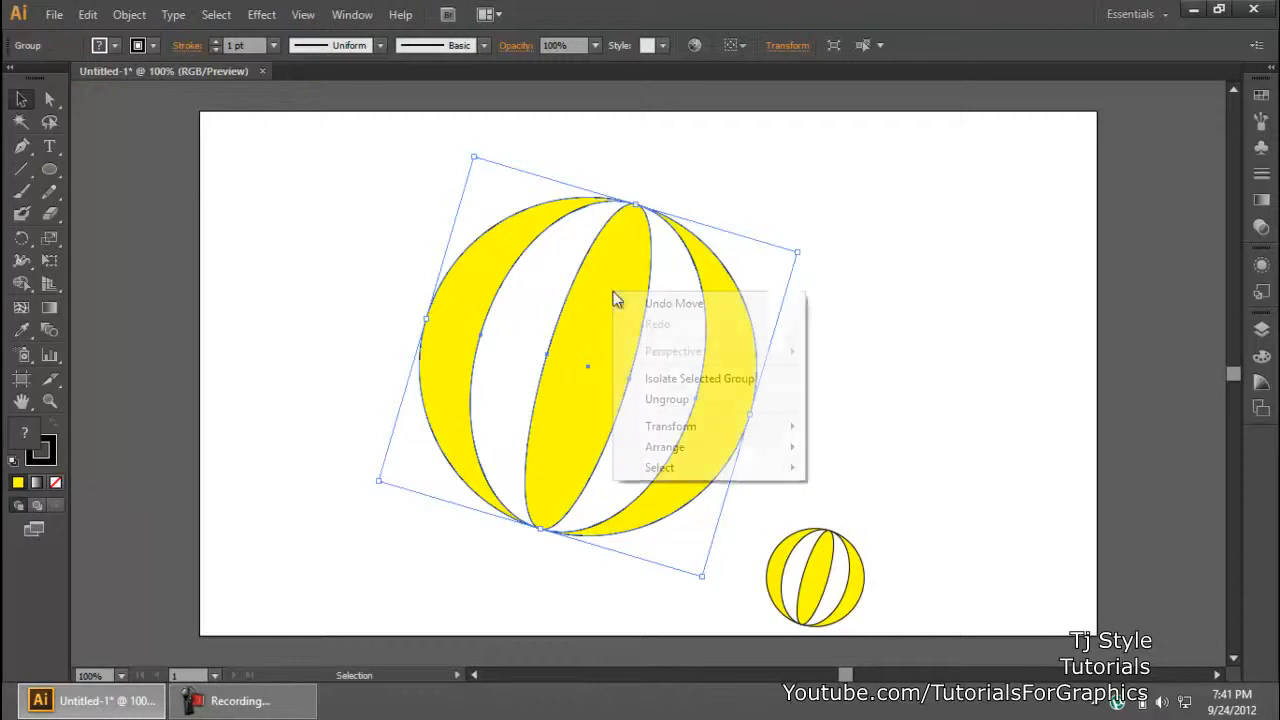
click(679, 404)
click(855, 361)
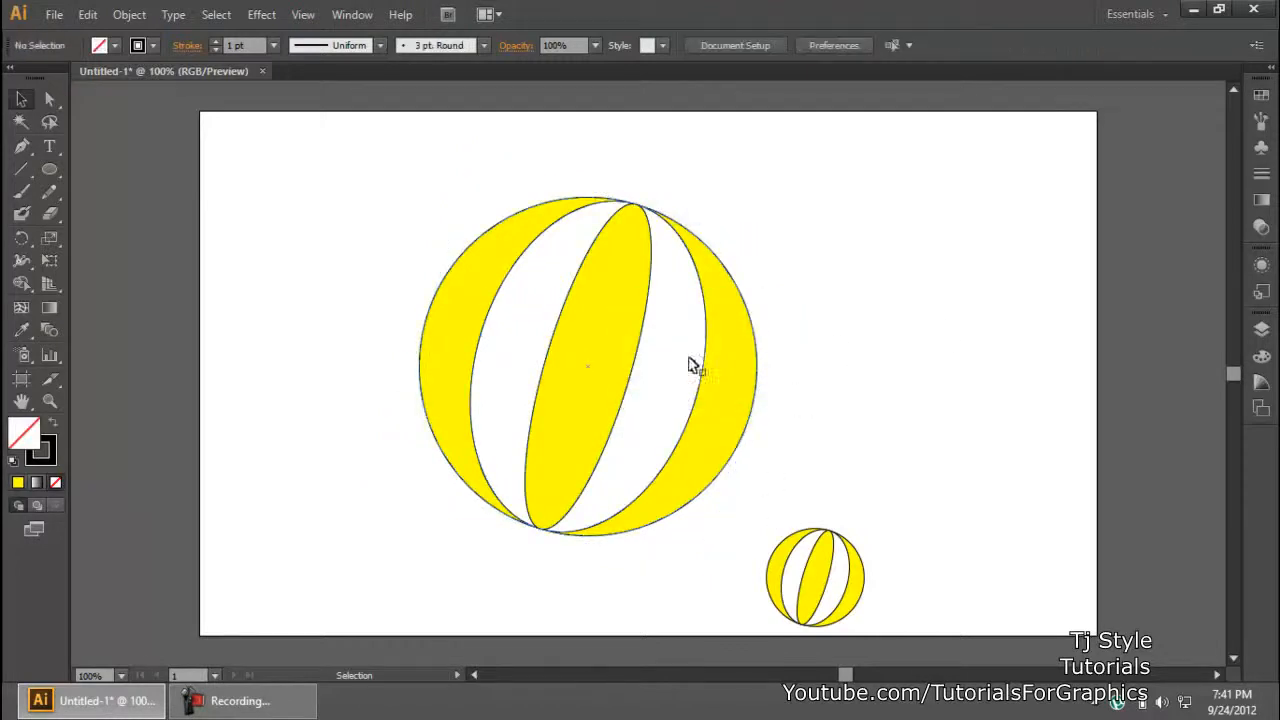
key(ctrl+z)
Step: Ungroup the large ball into its circle and two ellipses, and clear the selection
click(114, 15)
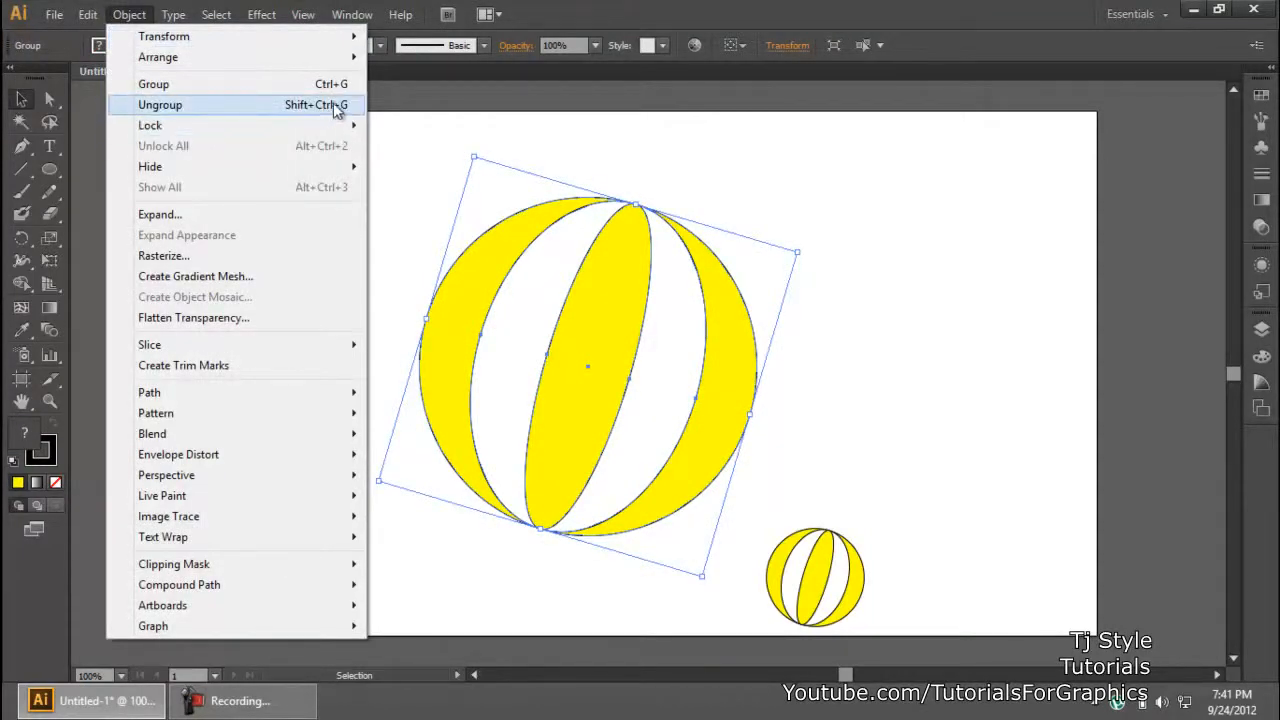
click(596, 242)
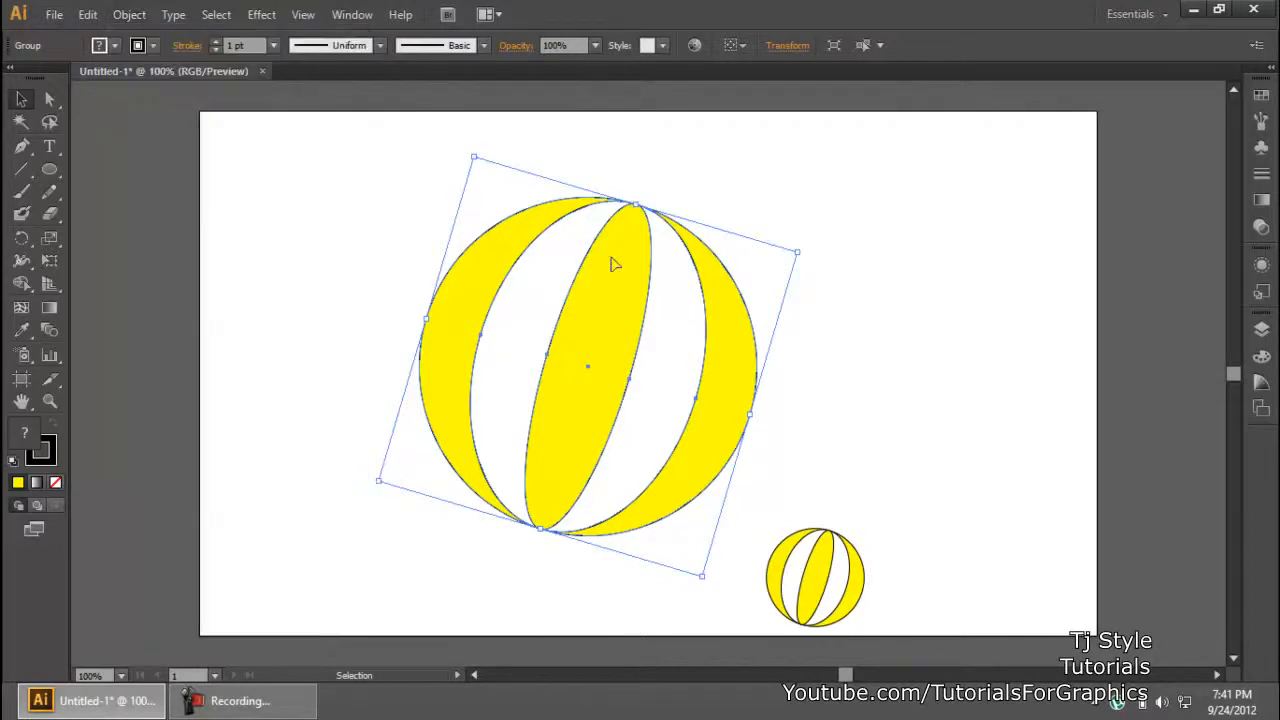
key(ctrl)
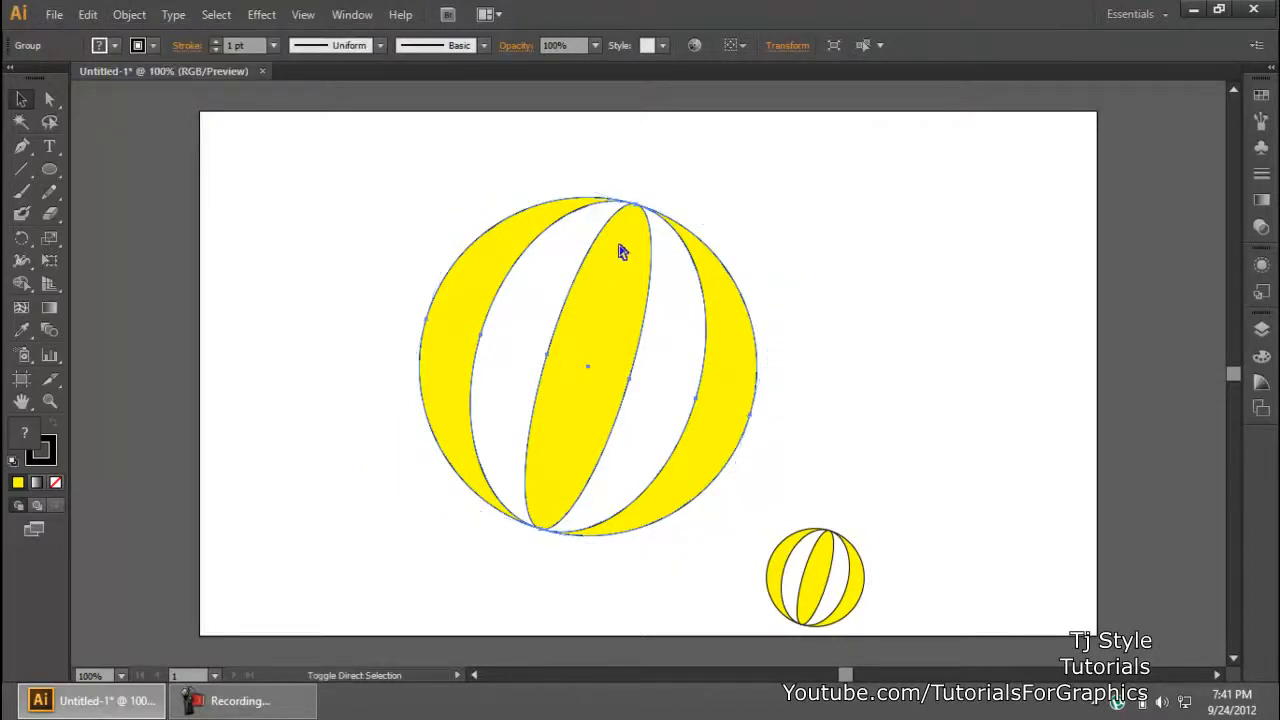
click(397, 246)
Step: Move the large ball's yellow and white ellipses out of place, and undo both moves
drag(615, 318, 657, 323)
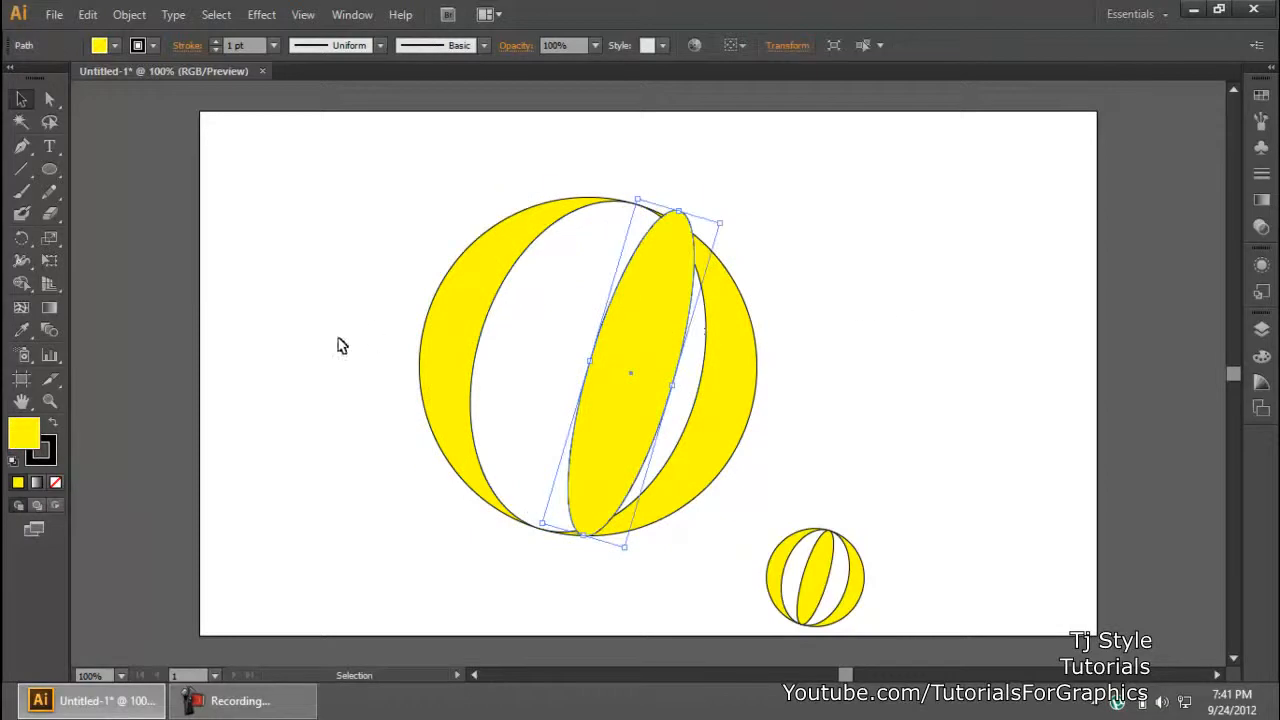
drag(556, 283, 1074, 204)
key(ctrl+z)
key(ctrl+z)
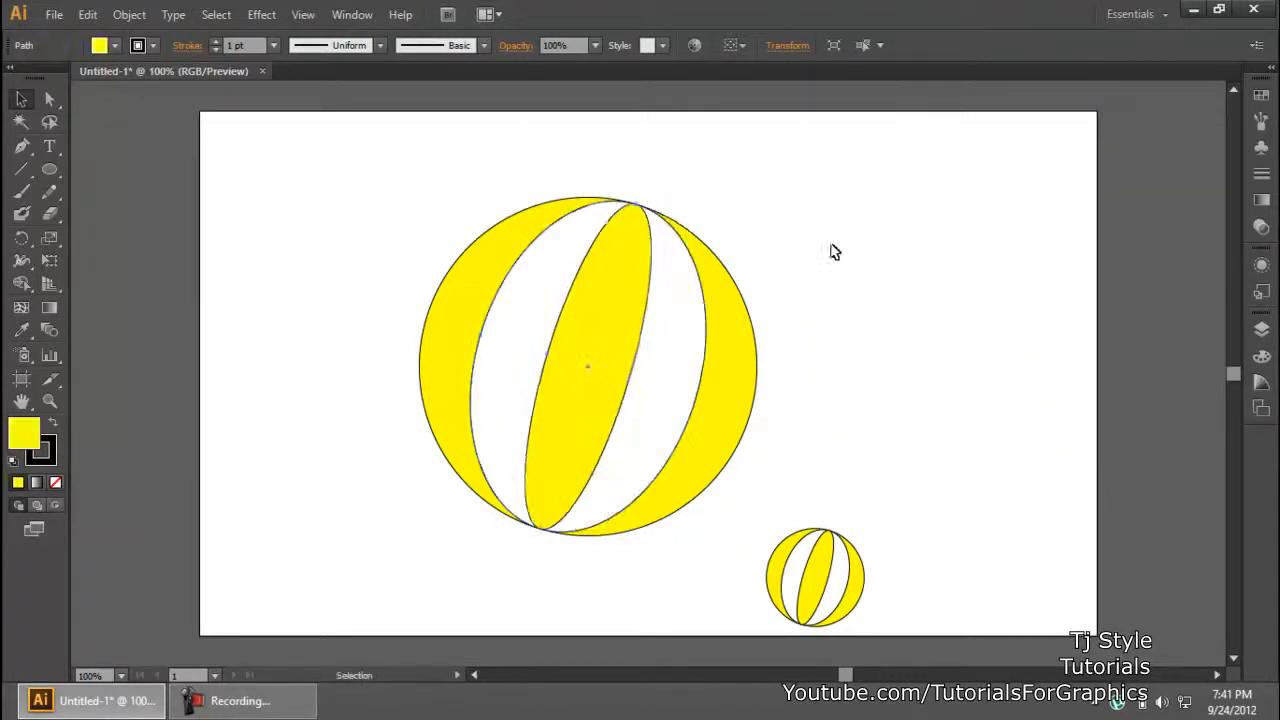
Step: Group the large ball's circle and both ellipses back into one object
click(534, 329)
right_click(628, 308)
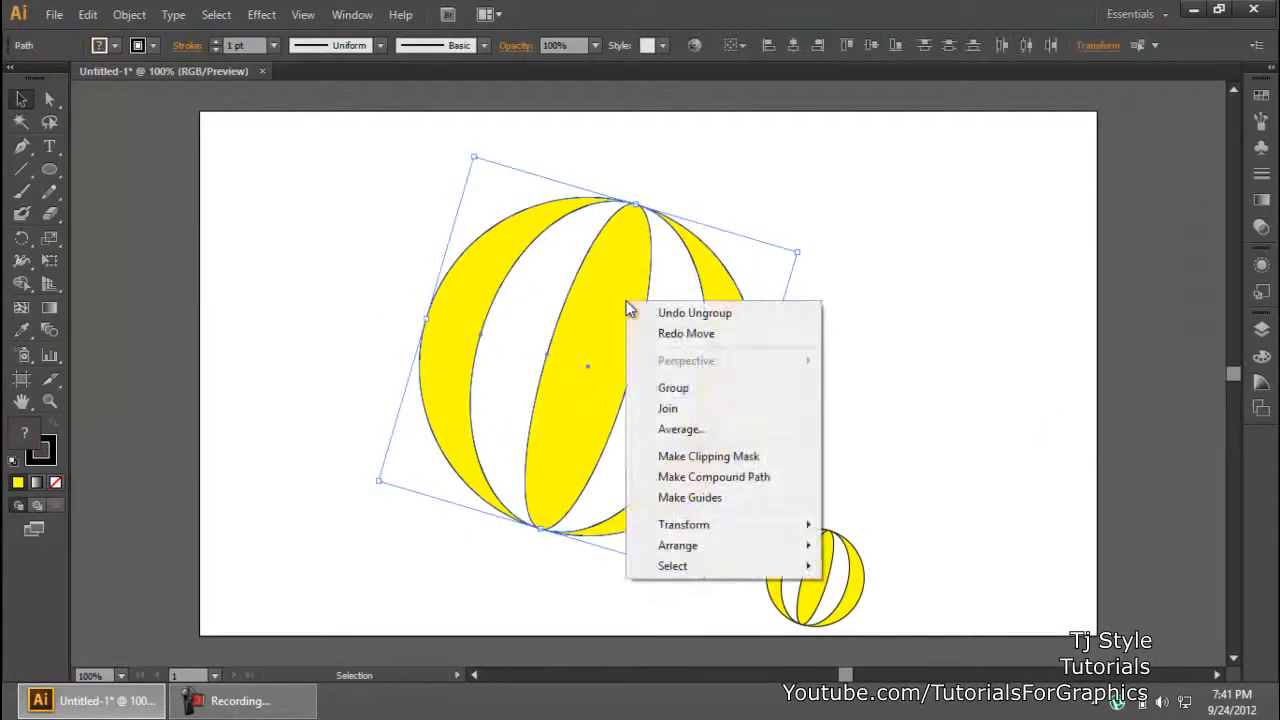
click(667, 388)
click(830, 345)
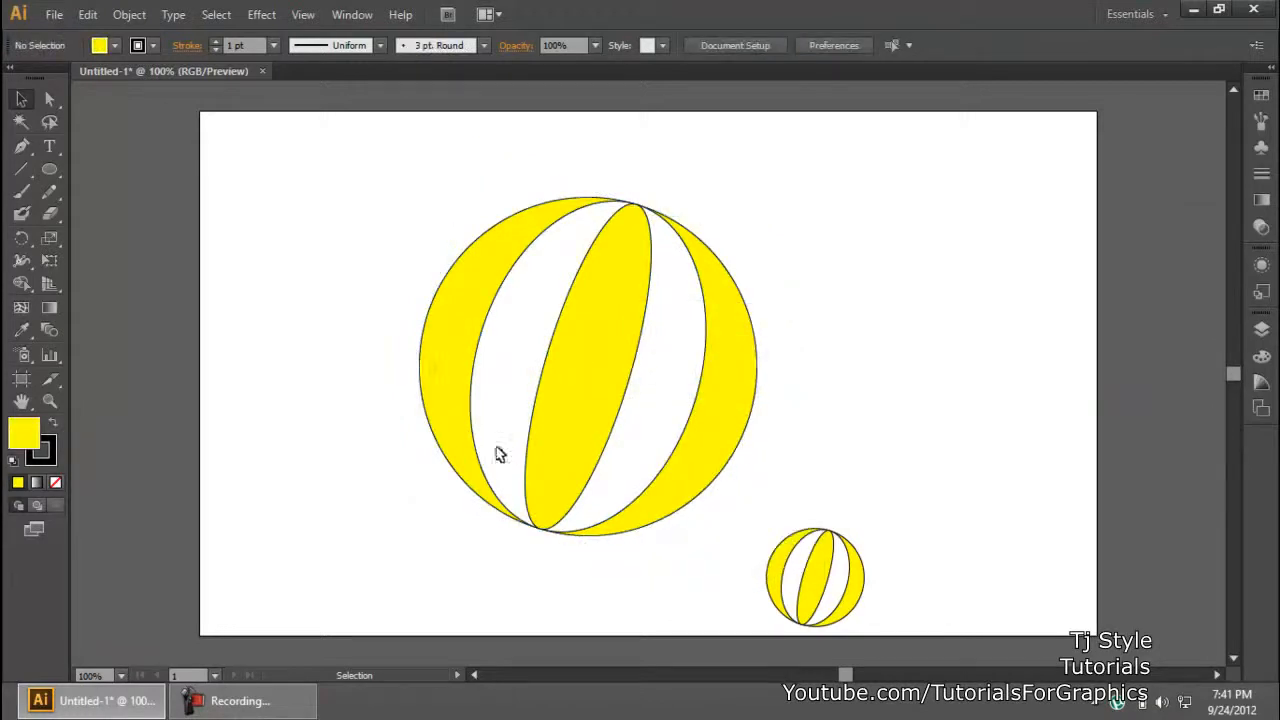
click(265, 710)
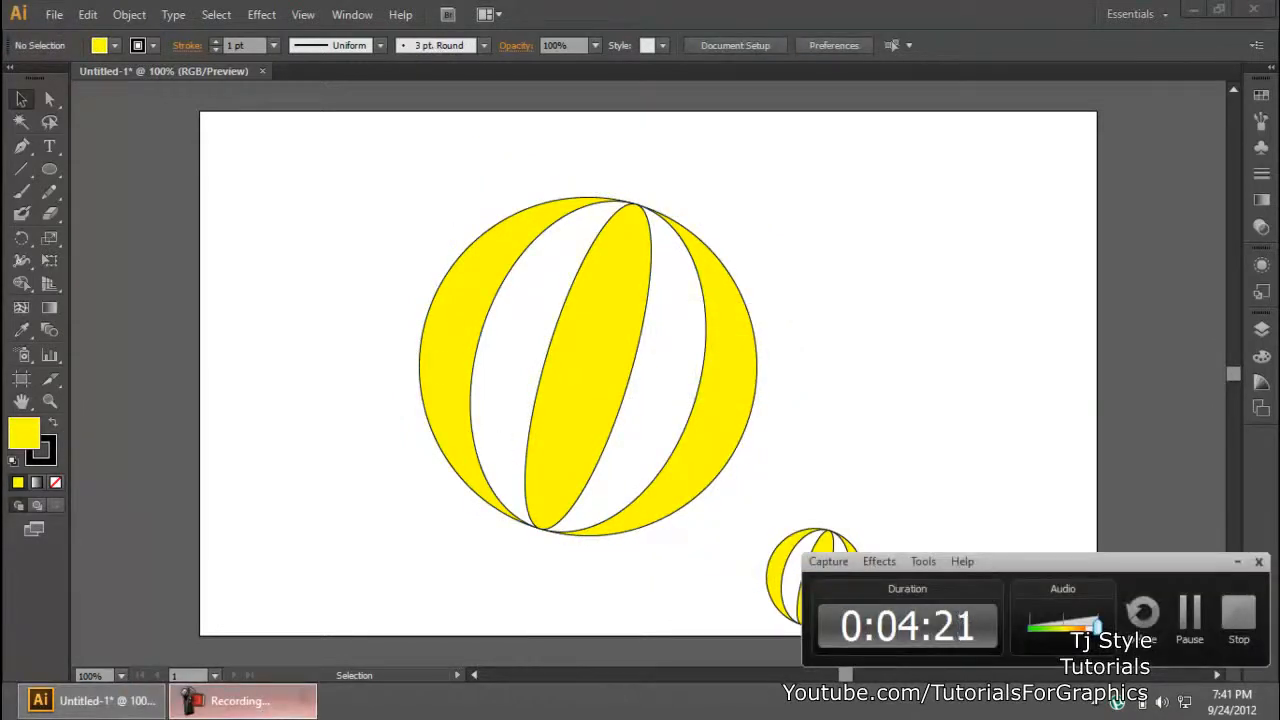
click(1237, 565)
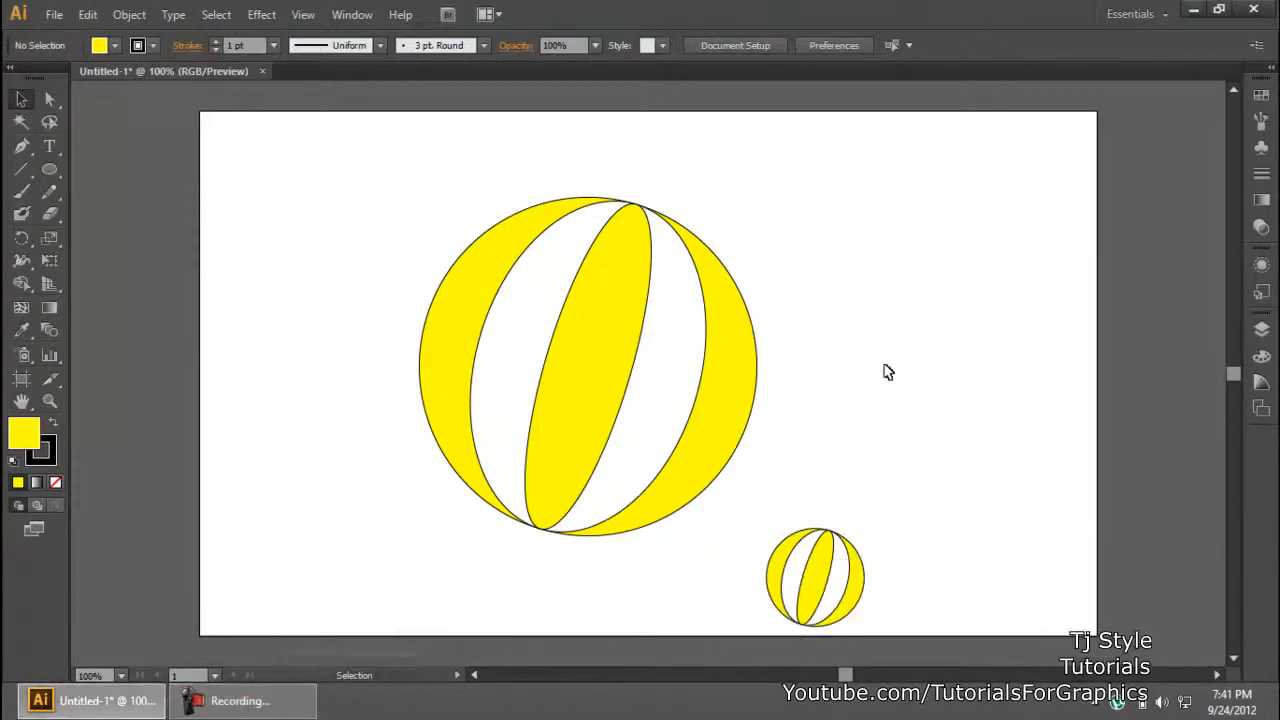
Step: Move the grouped large ball around the artboard and set it down left of center
drag(783, 277, 510, 440)
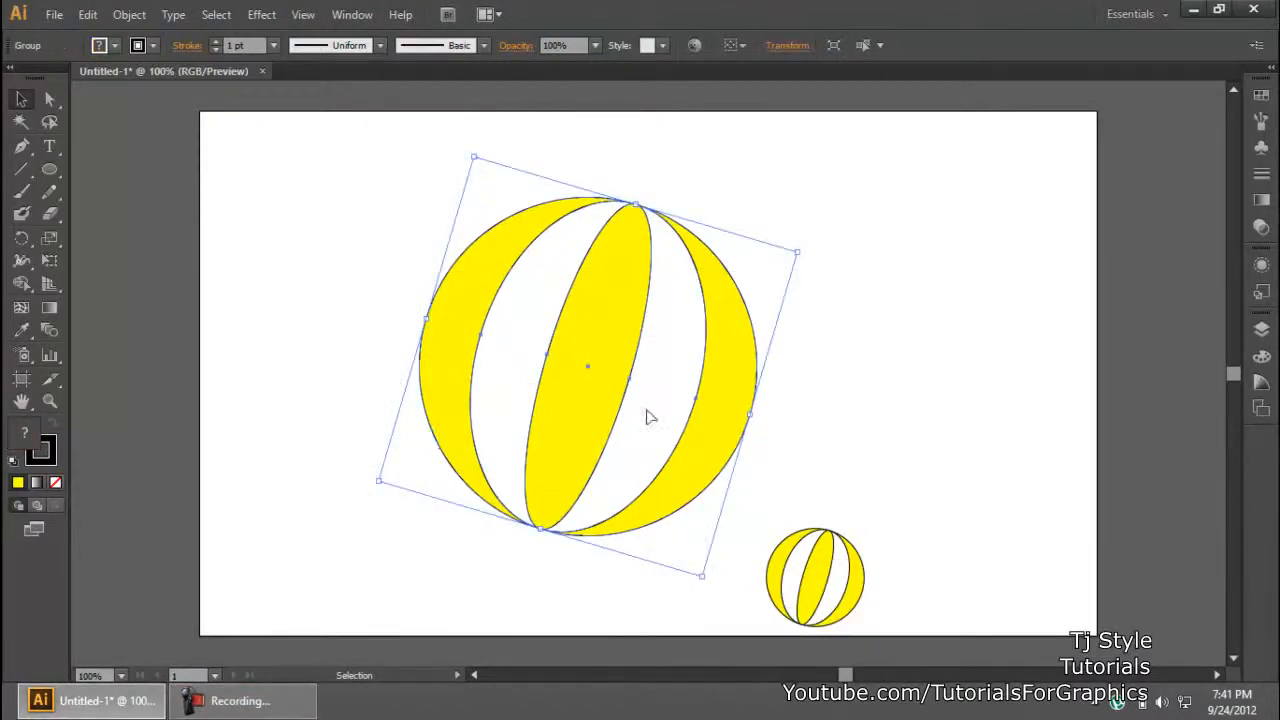
right_click(595, 322)
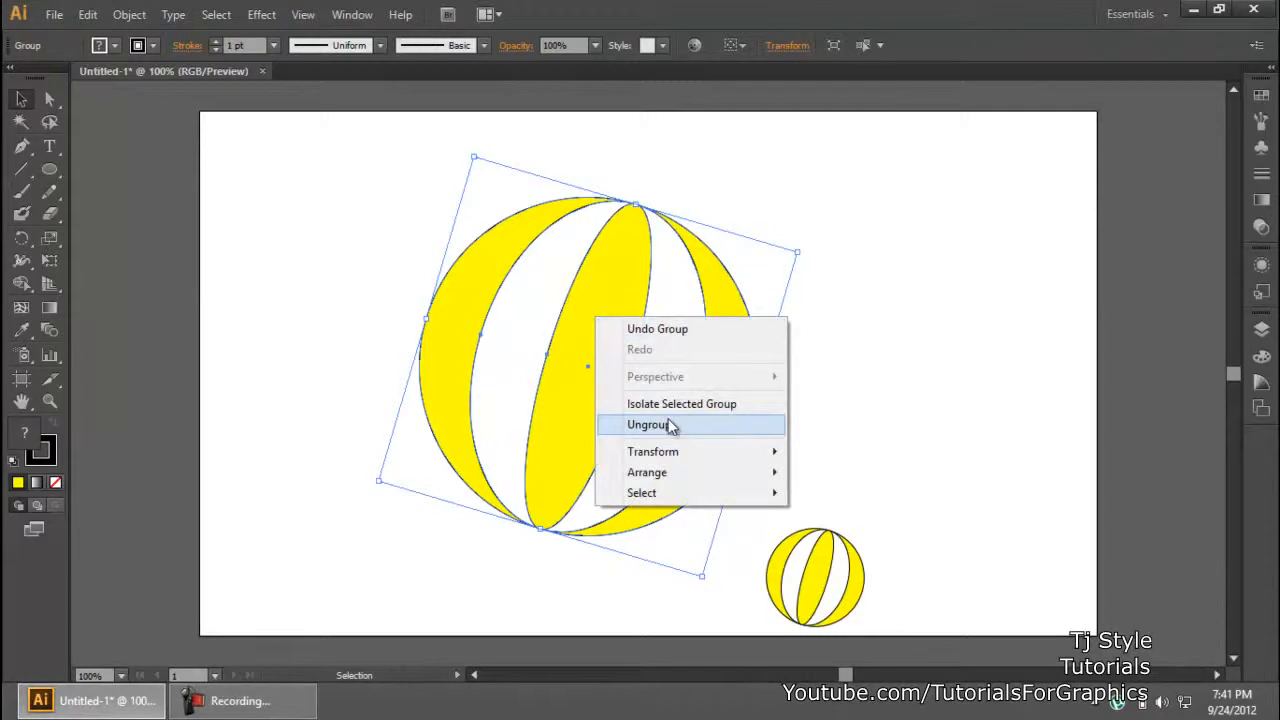
click(984, 298)
drag(597, 303, 670, 344)
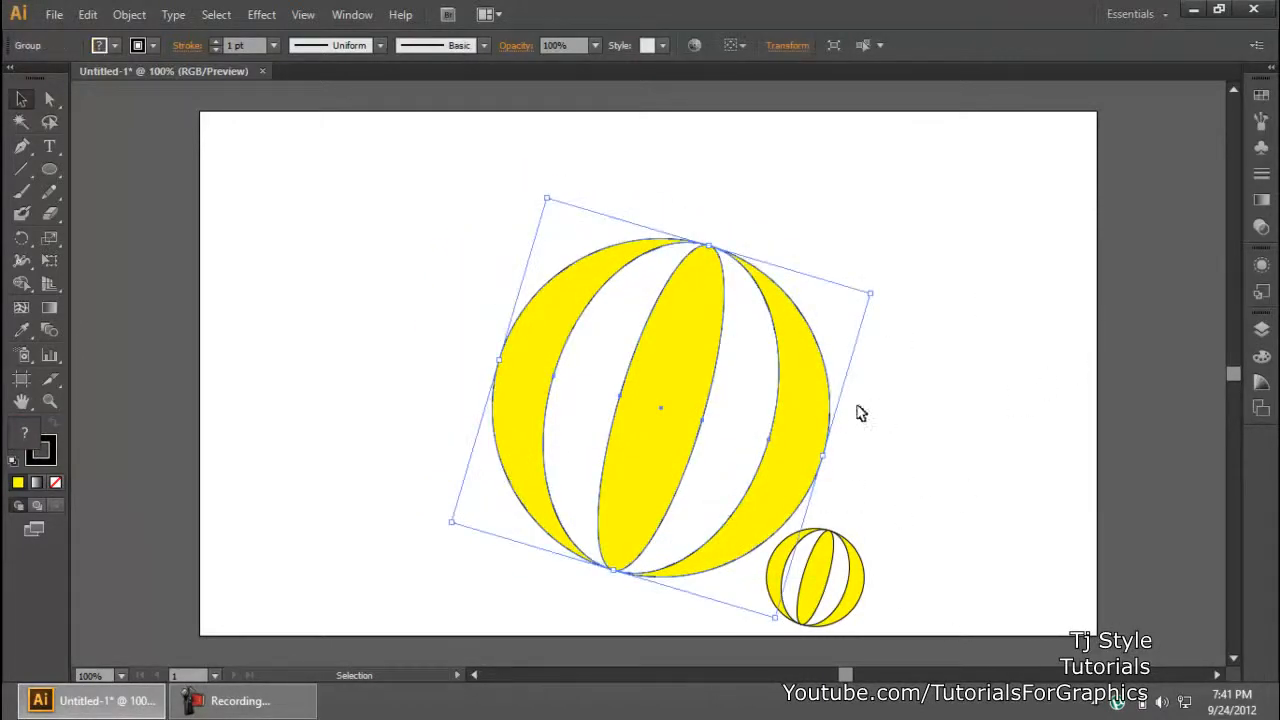
drag(728, 357, 546, 321)
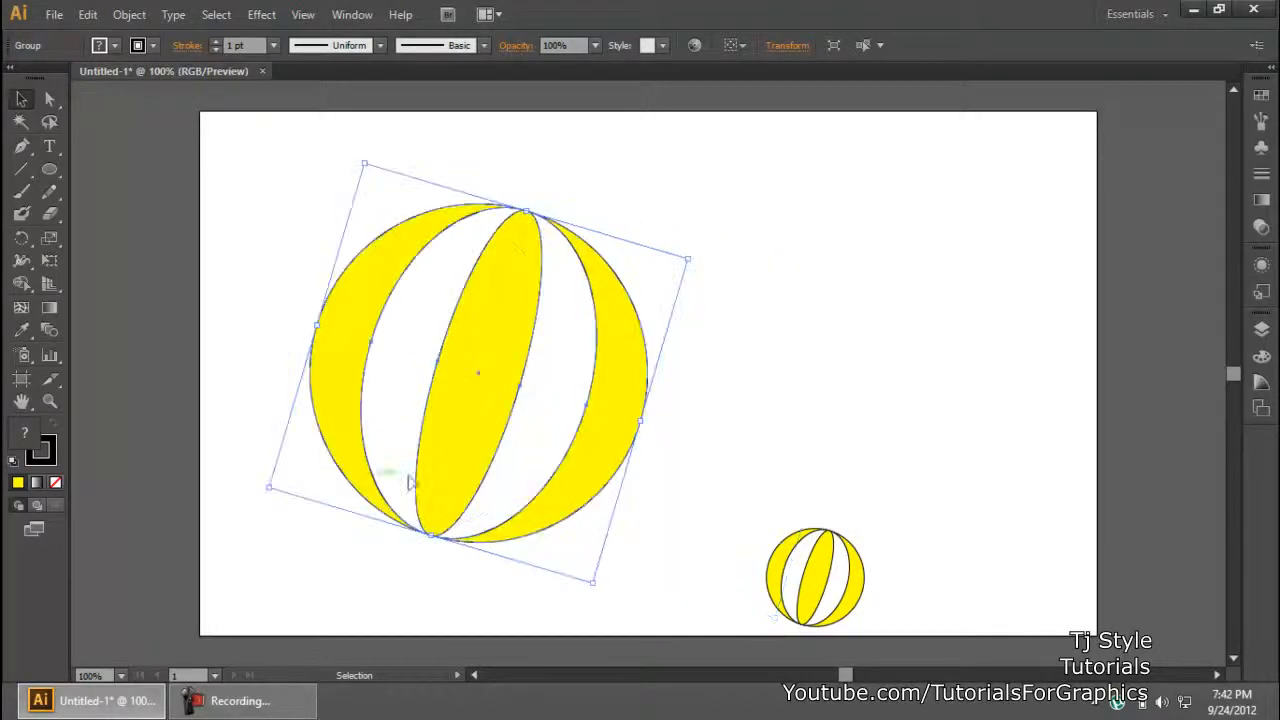
Step: Open the large ball's group in isolation mode
right_click(494, 316)
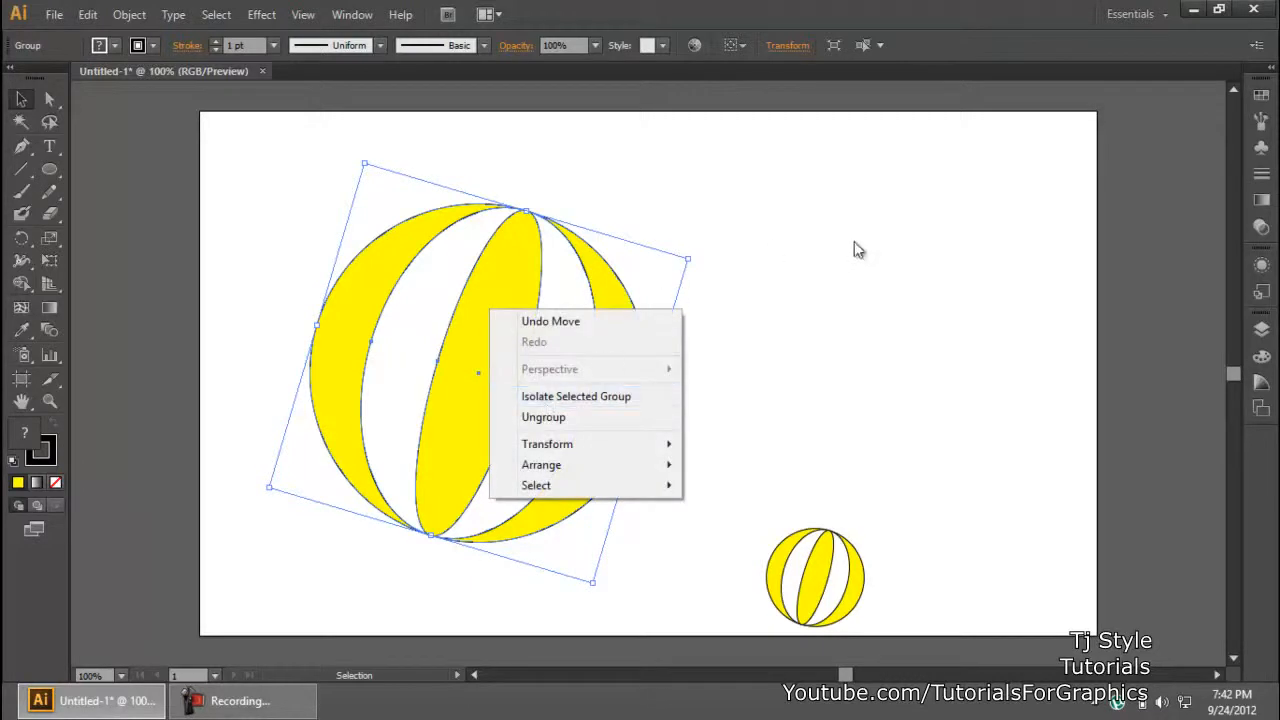
click(857, 248)
double_click(506, 311)
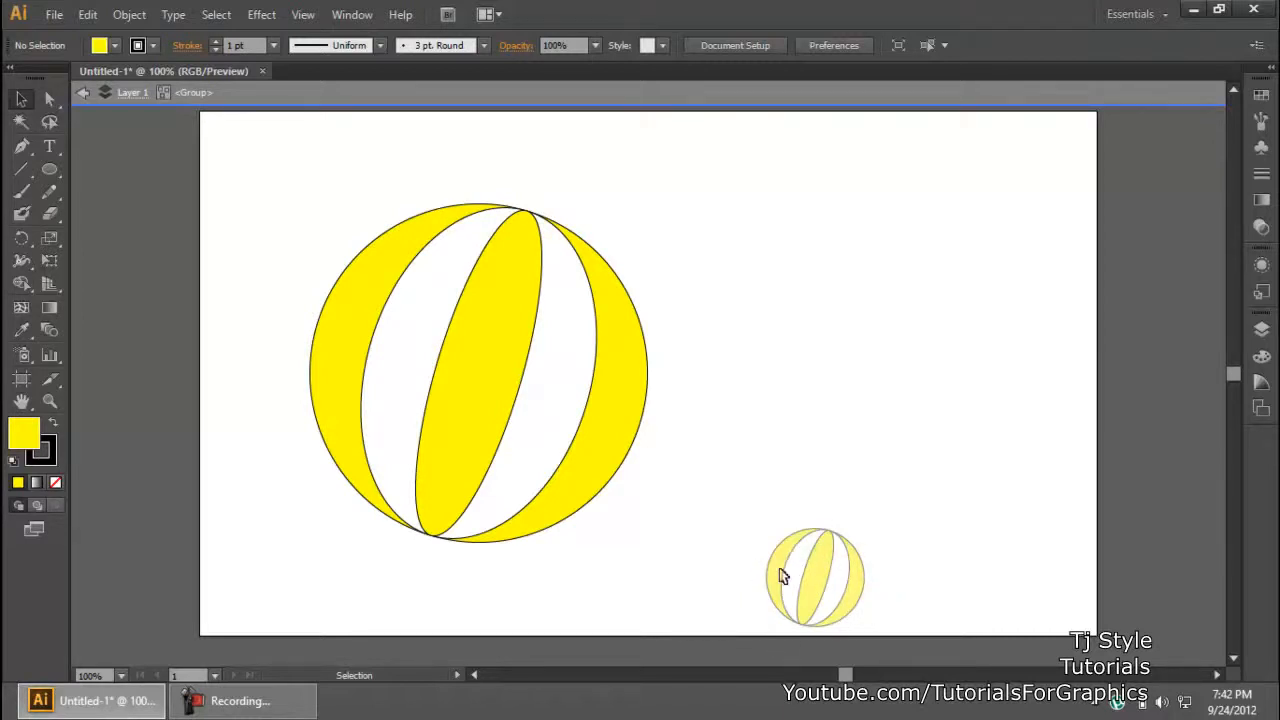
Step: Pull the narrow yellow ellipse out of the isolated ball, shift the white ellipse slightly, and undo the moves
drag(510, 348, 816, 334)
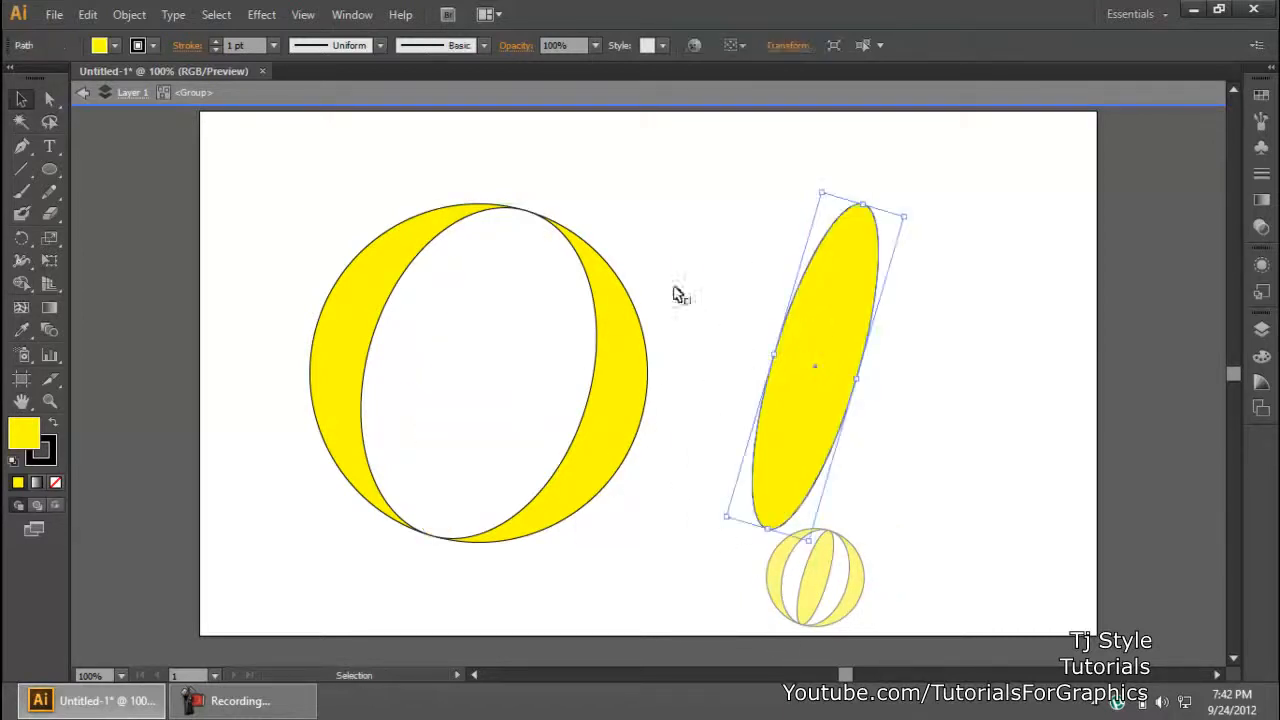
drag(511, 340, 548, 359)
key(ctrl+z)
key(ctrl+z)
key(ctrl+z)
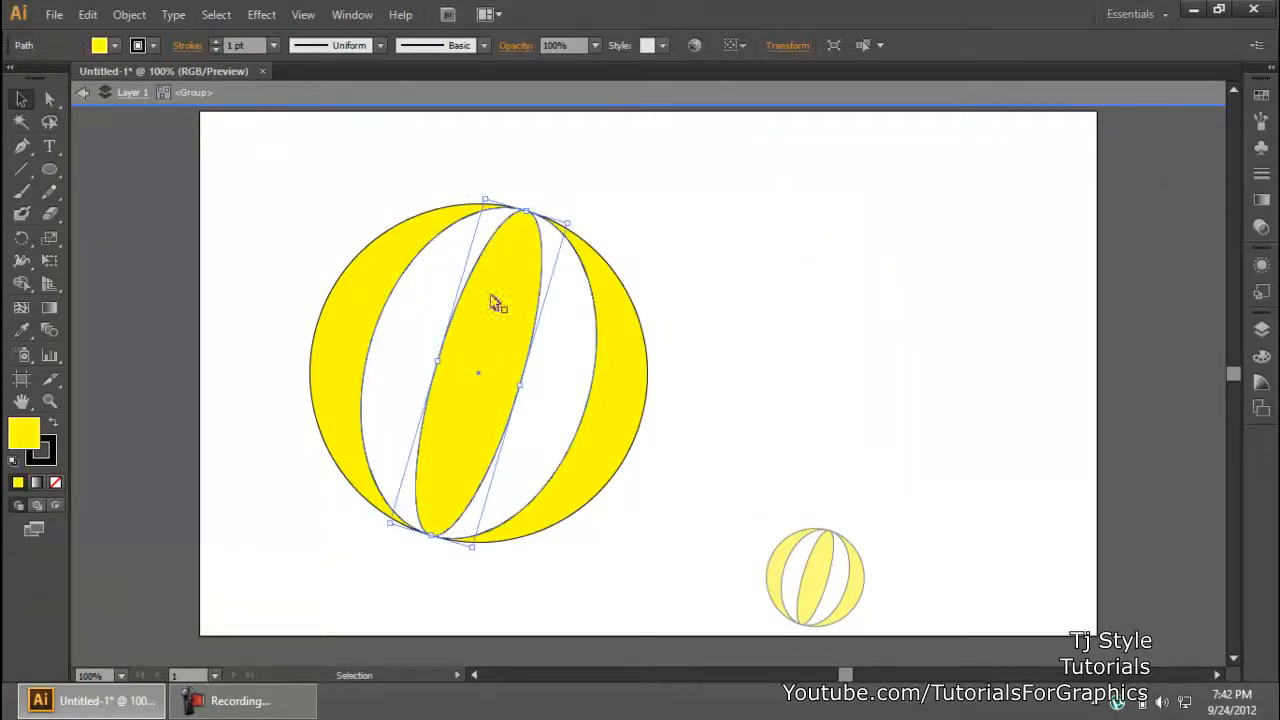
Step: Fill the isolated ball's narrow middle ellipse and its outer circle with red
click(100, 45)
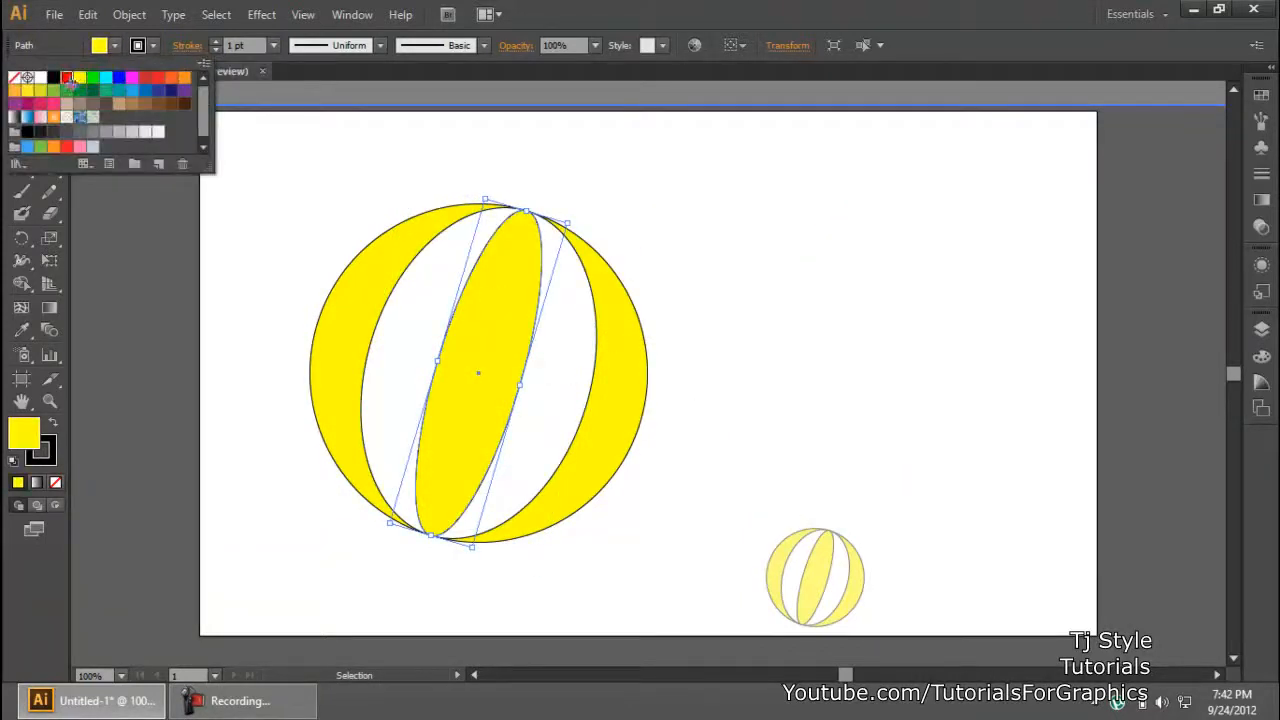
click(66, 78)
click(329, 375)
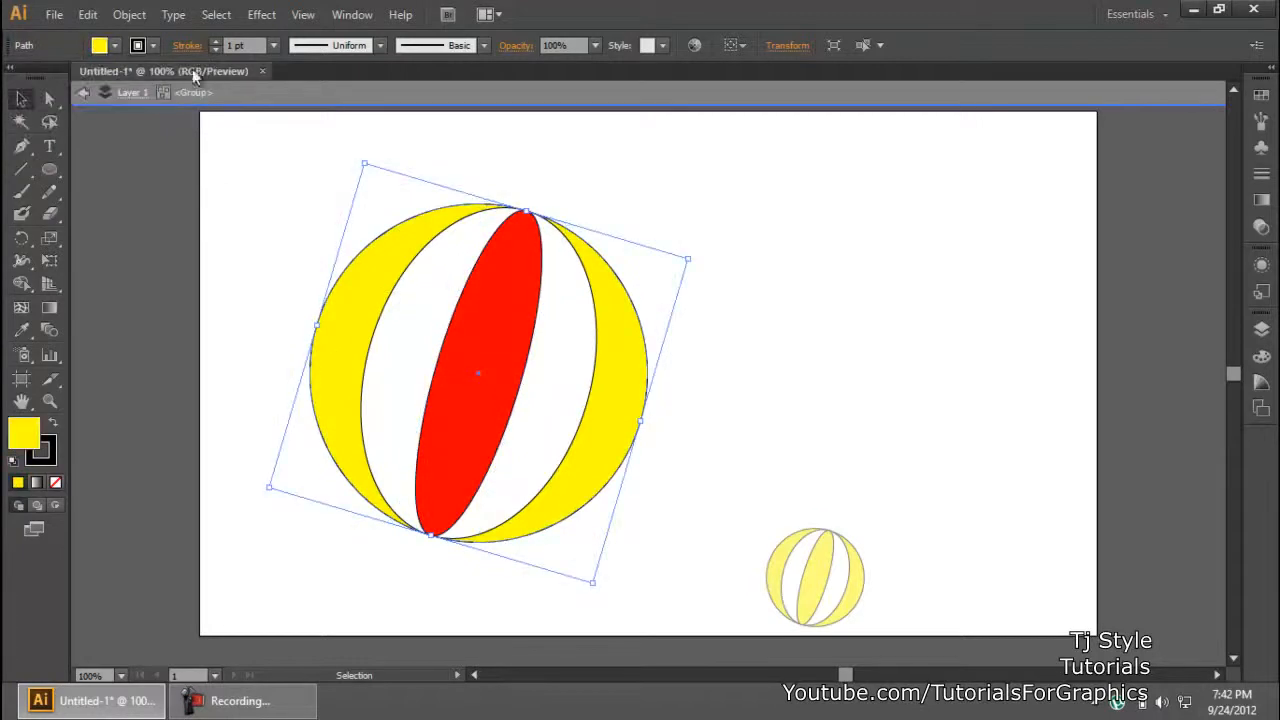
click(114, 45)
click(72, 78)
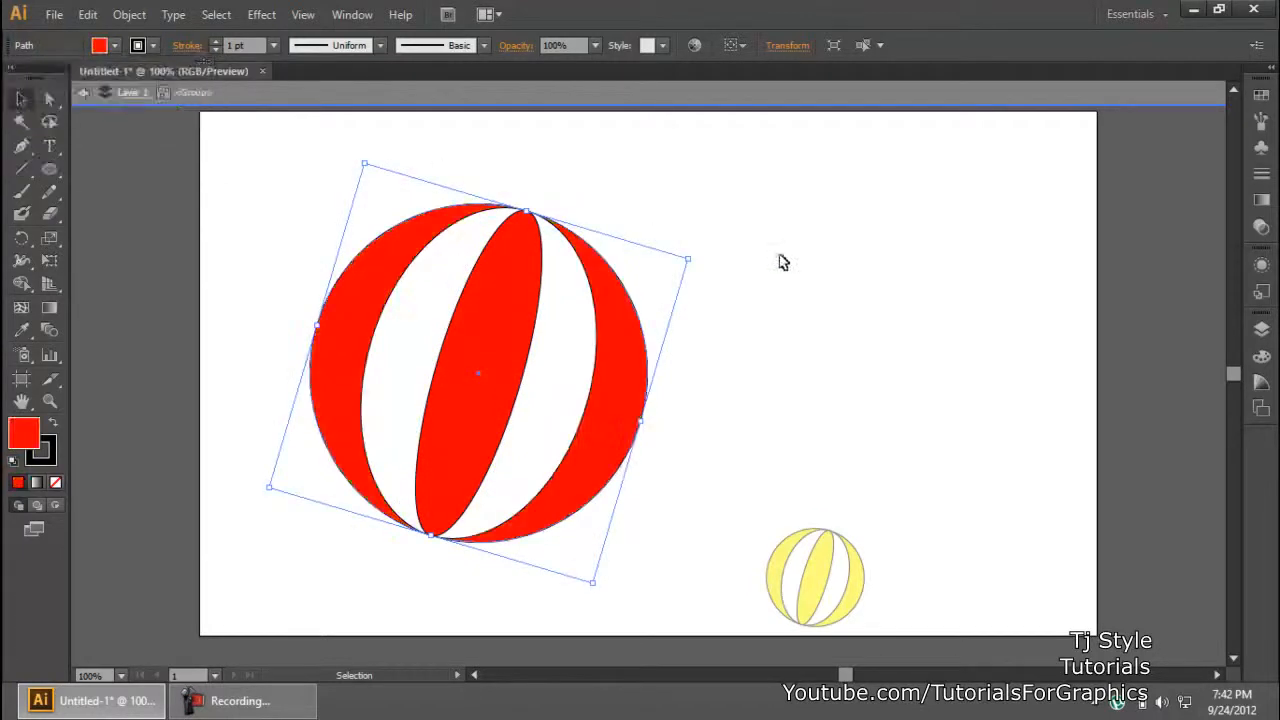
click(786, 420)
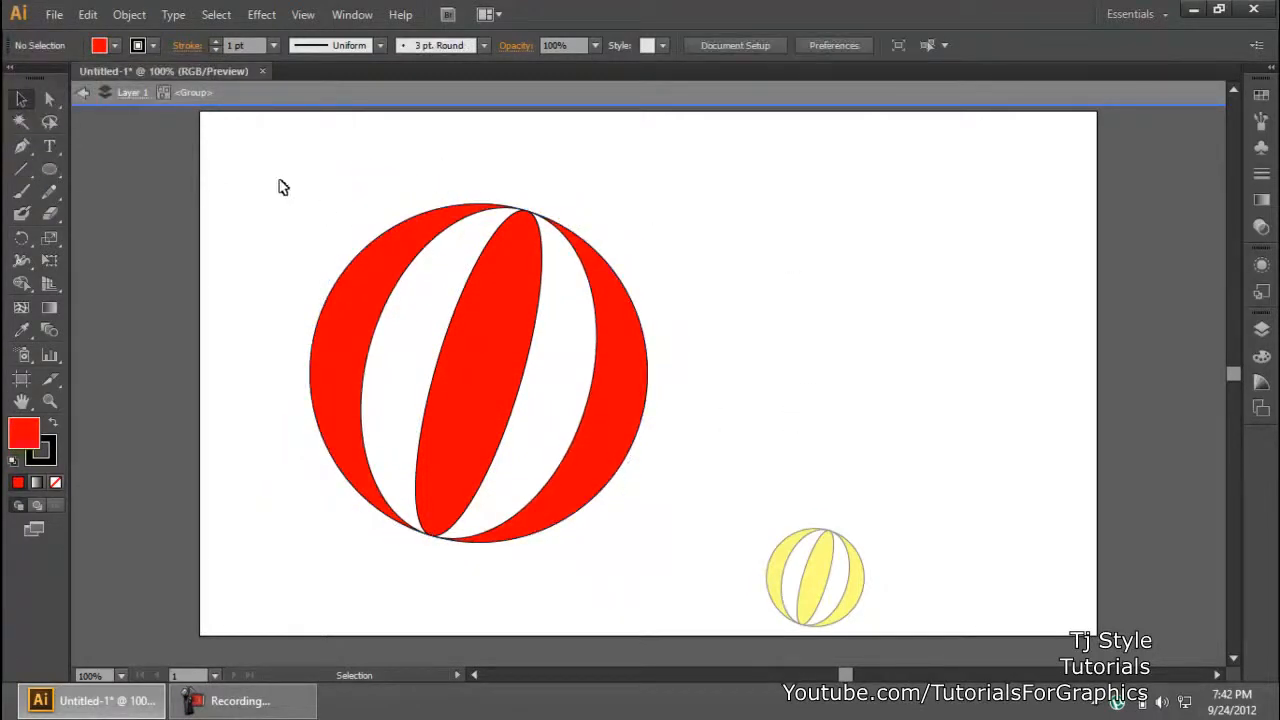
click(290, 708)
click(290, 708)
Step: Isolate the red middle ellipse's path, and exit isolation mode completely
double_click(524, 288)
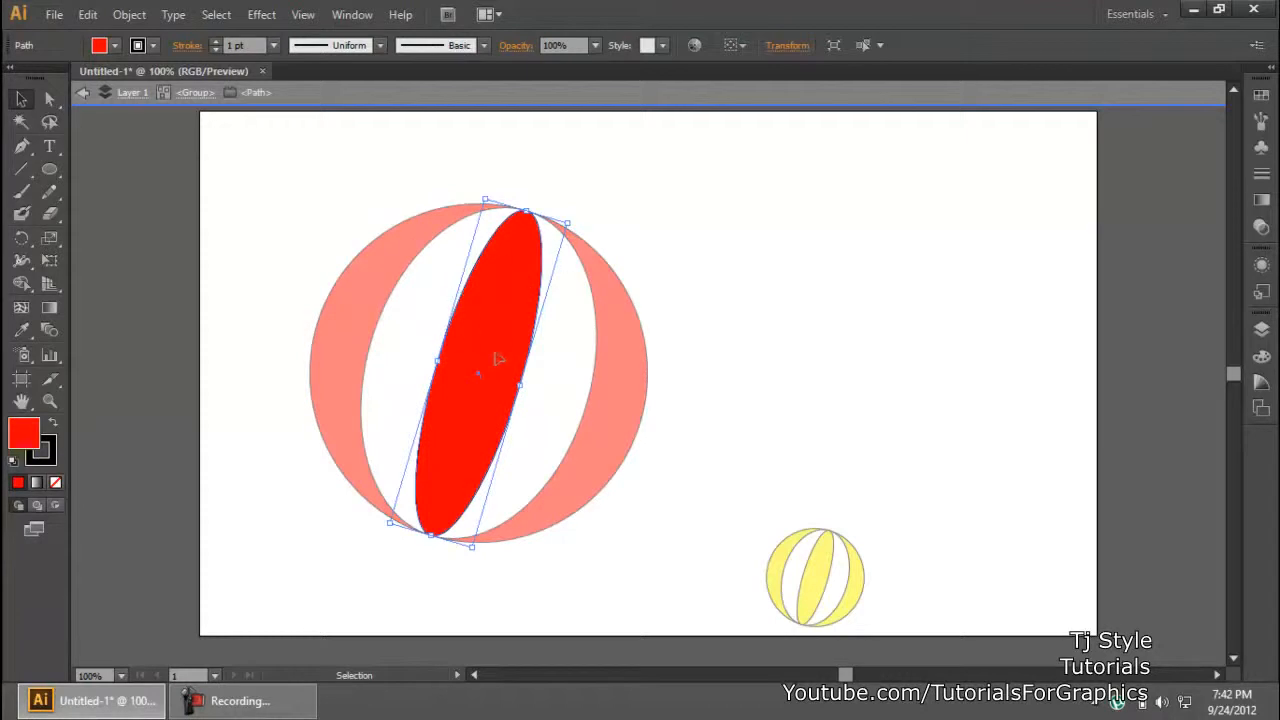
key(a)
key(v)
double_click(737, 277)
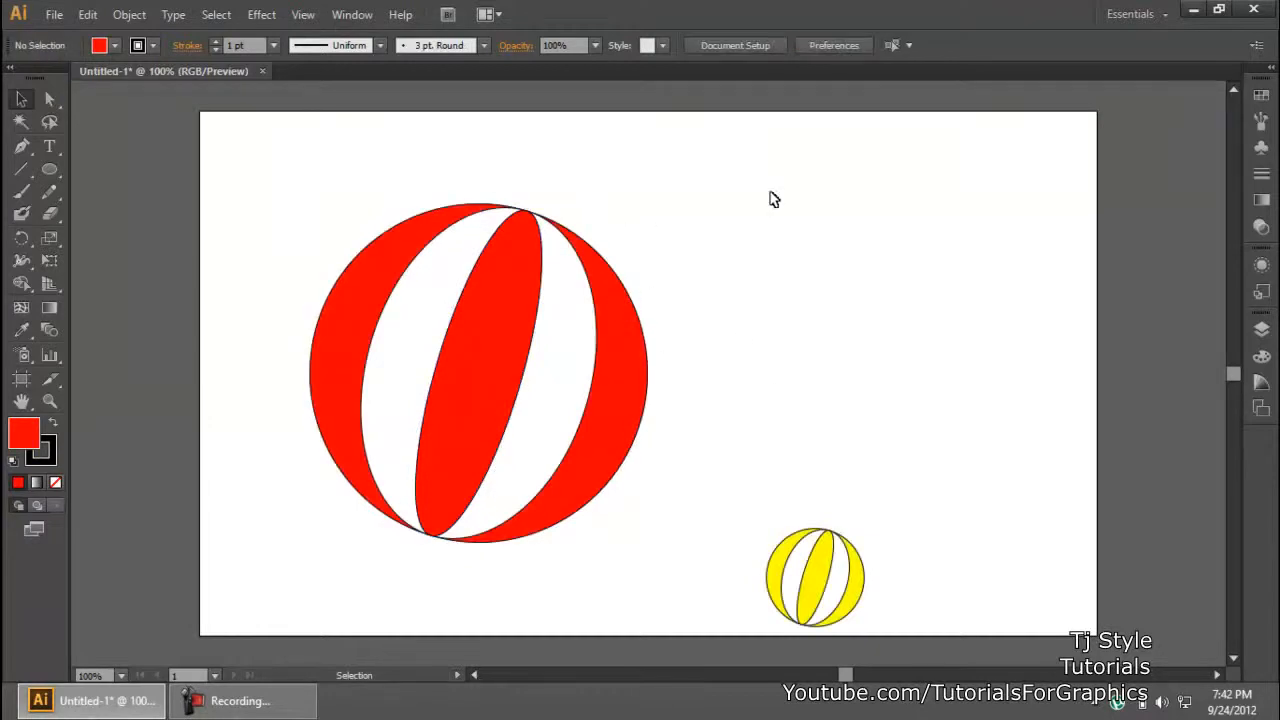
Step: Move the whole red ball back and forth across the artboard, ending near its center
drag(749, 237, 456, 368)
drag(530, 301, 818, 300)
click(526, 262)
drag(735, 315, 398, 292)
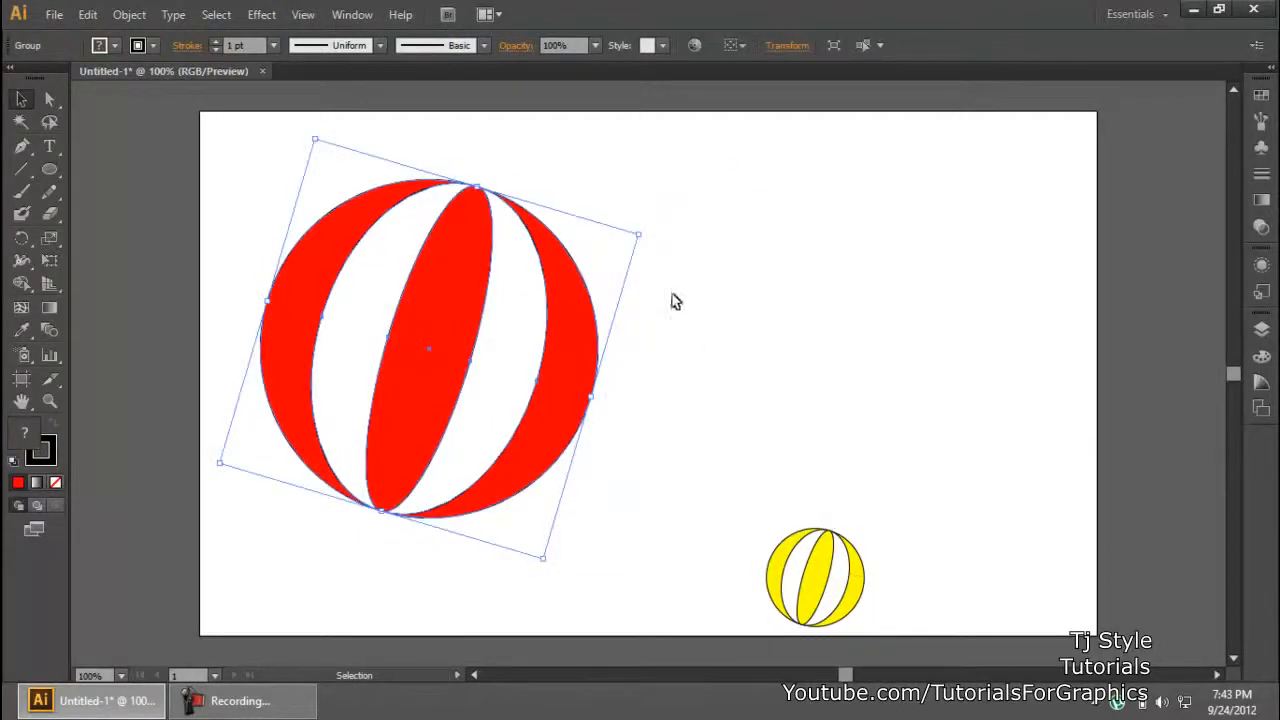
drag(606, 305, 804, 349)
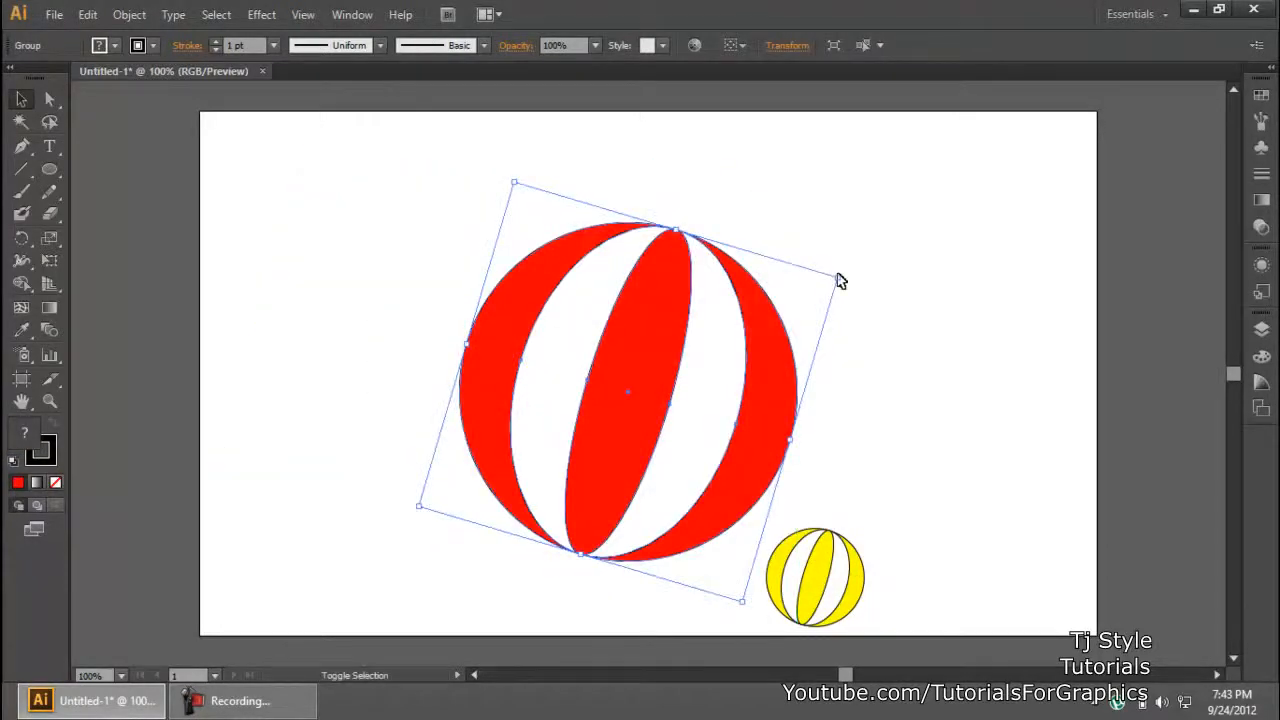
Step: Shrink the red ball below the yellow ball's size, tilt it the opposite way, and place it against the yellow ball's right side
drag(840, 280, 688, 358)
click(677, 366)
click(673, 365)
drag(693, 366, 913, 587)
click(651, 490)
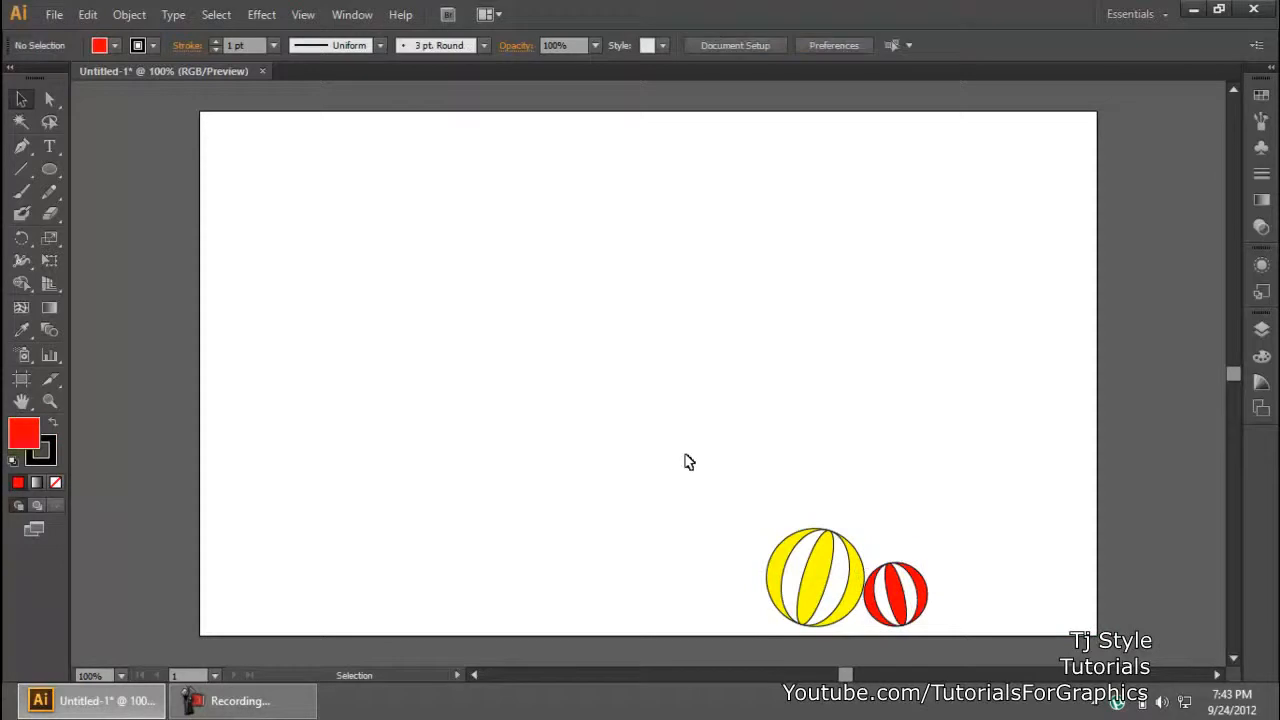
click(241, 701)
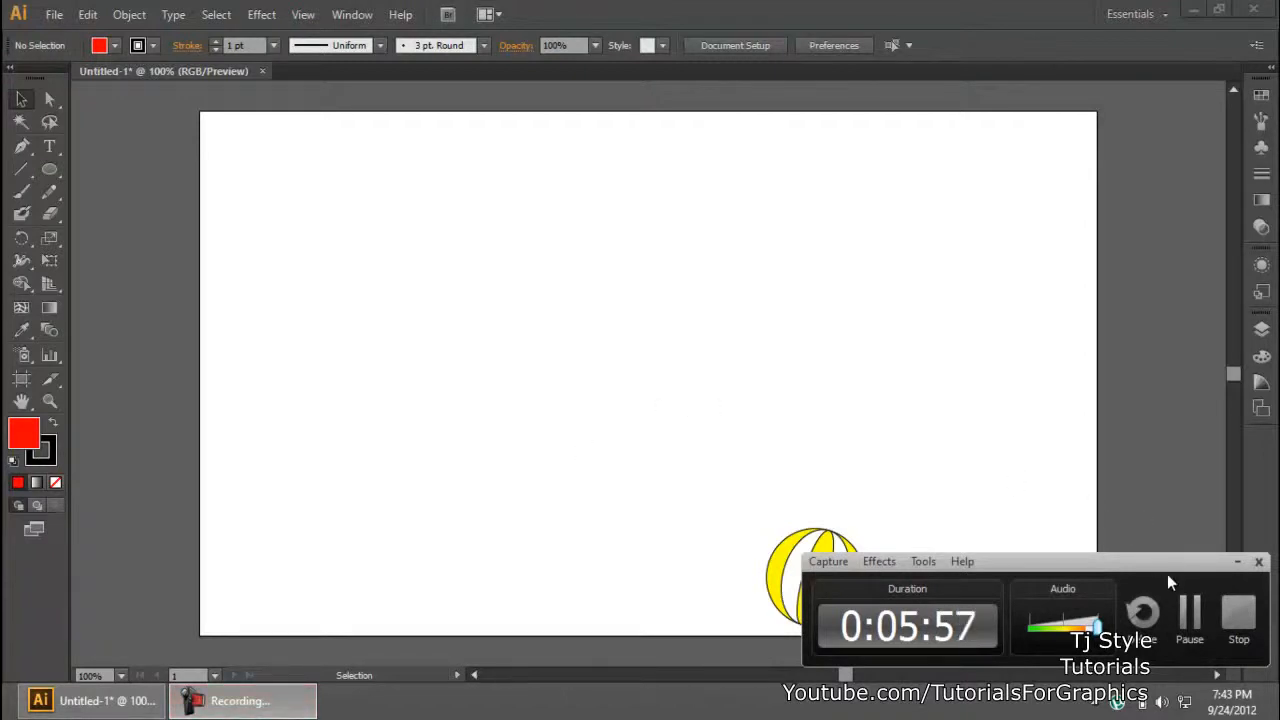
drag(1172, 562, 1122, 556)
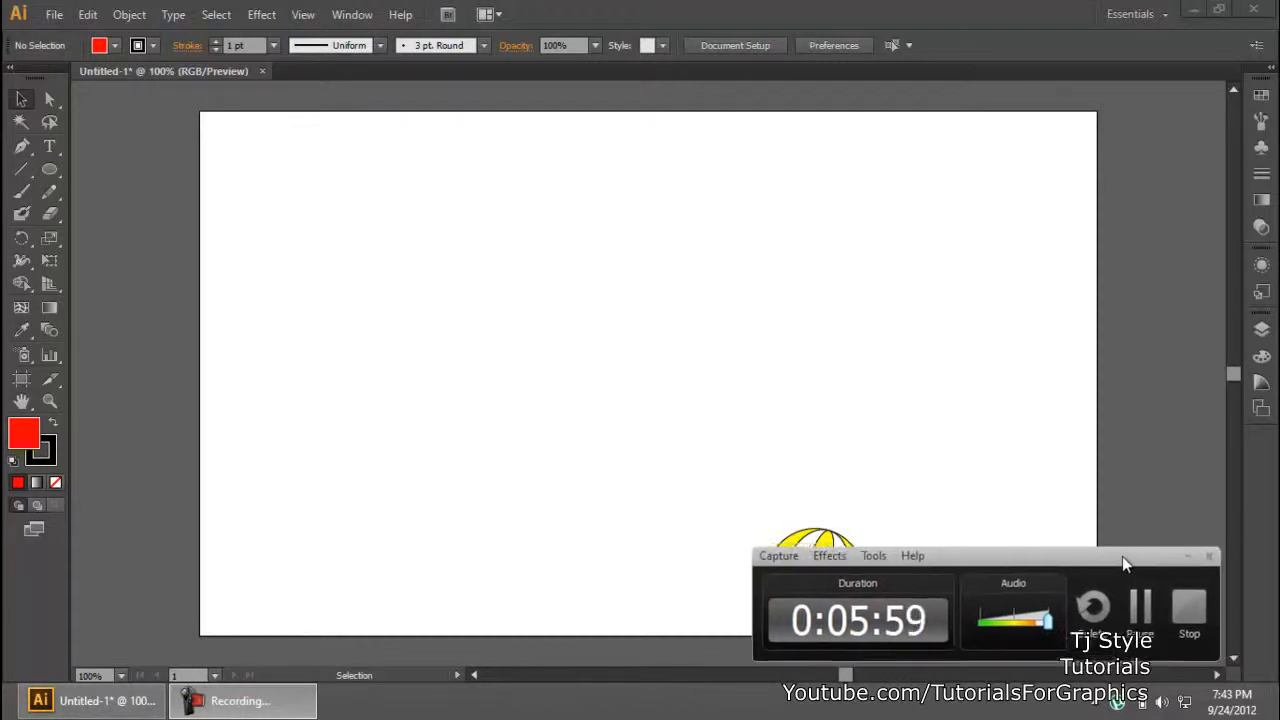